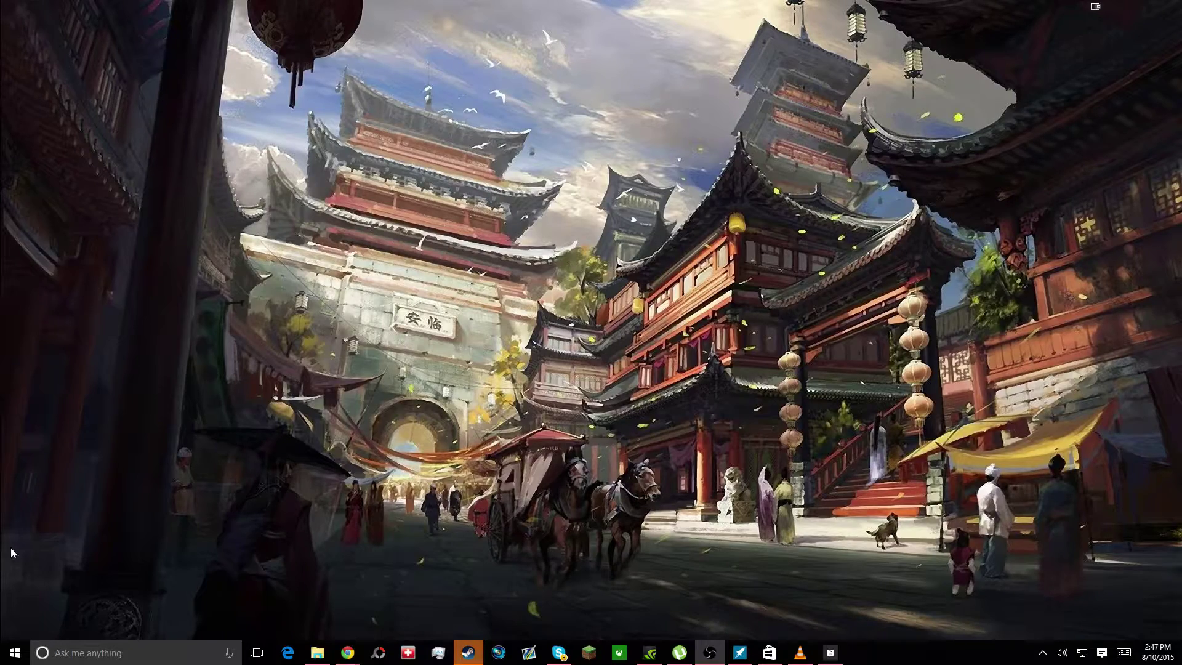
Step: Check the Start menu's pinned tiles, then minimise the Pin More Store page
{"action": "left_click", "coordinate": [15, 653]}
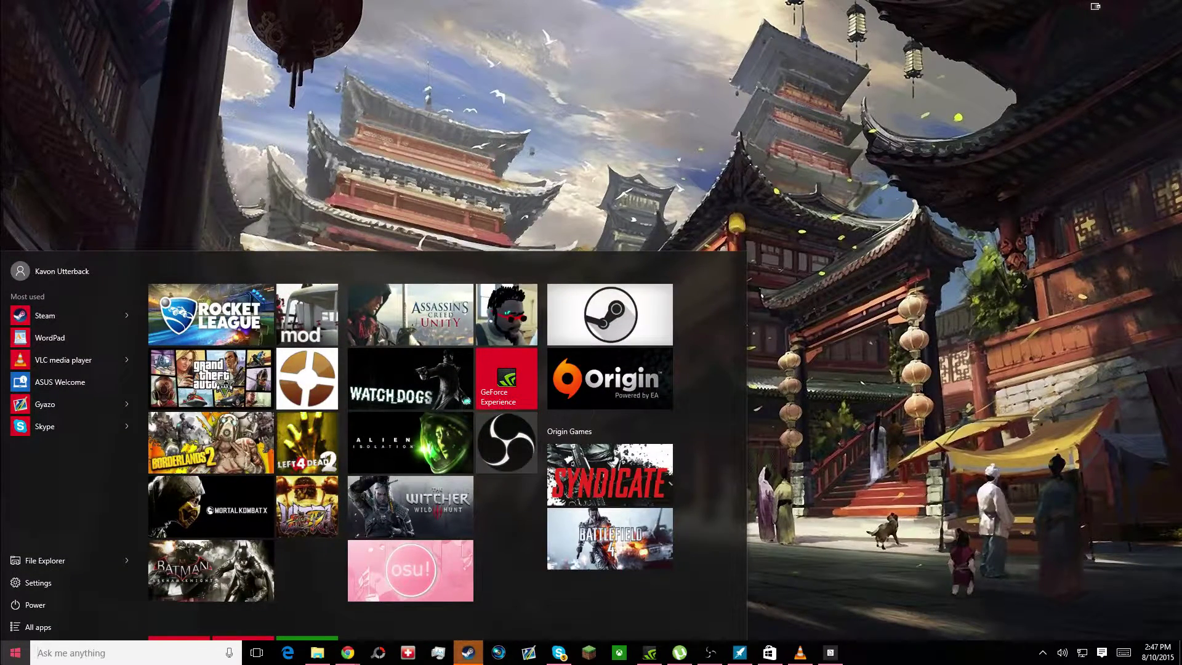
{"action": "mouse_move", "coordinate": [508, 541]}
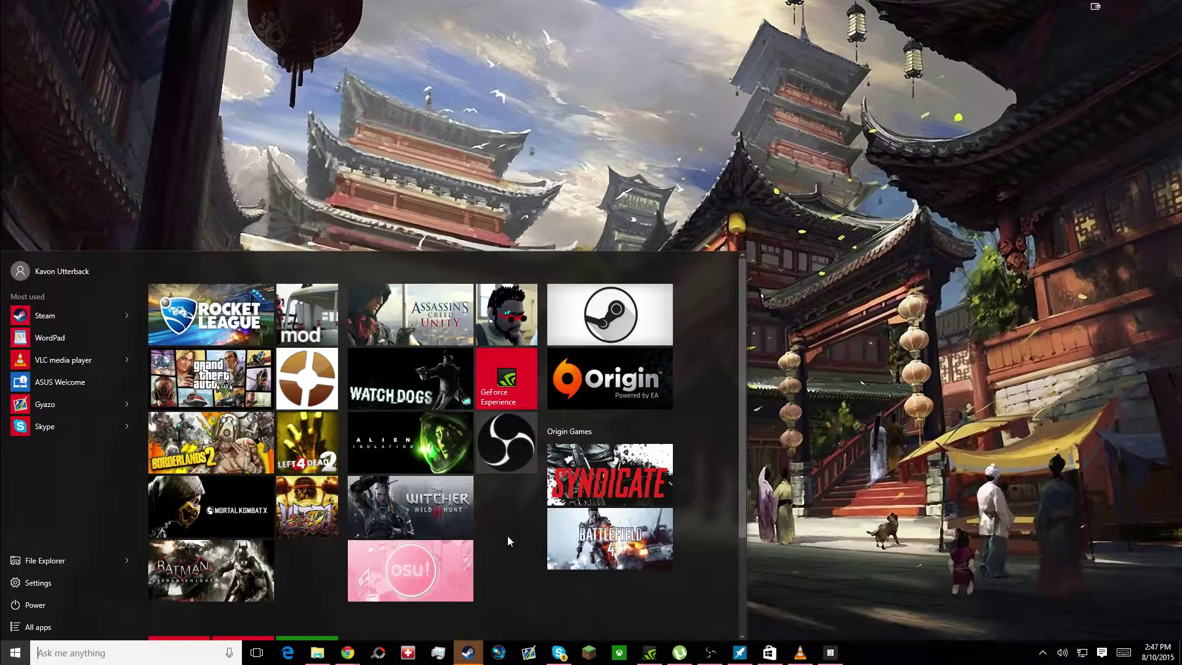
{"action": "scroll", "coordinate": [495, 506], "scroll_direction": "down", "scroll_amount": 3}
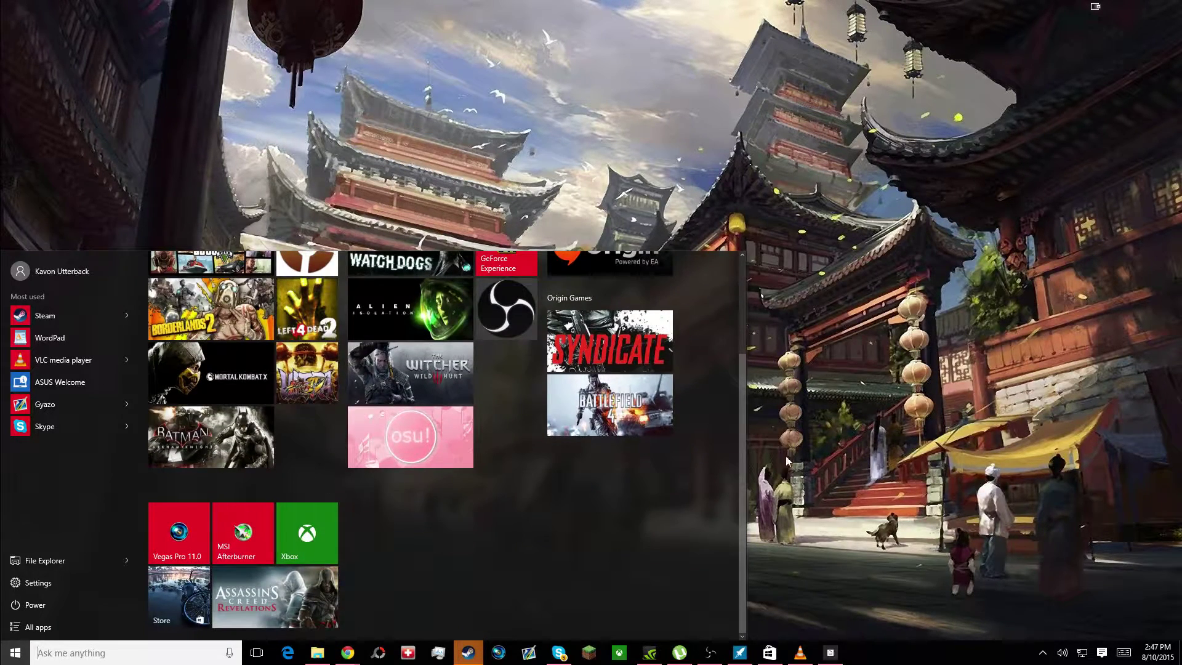
{"action": "key", "text": "Escape"}
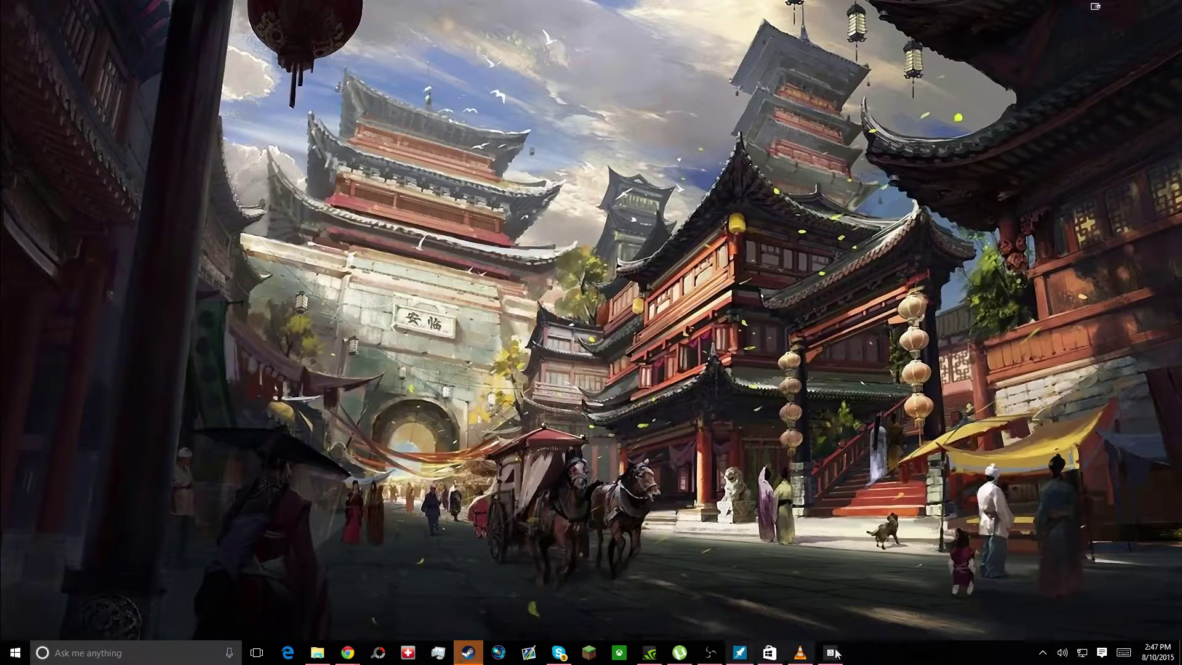
{"action": "left_click", "coordinate": [770, 653]}
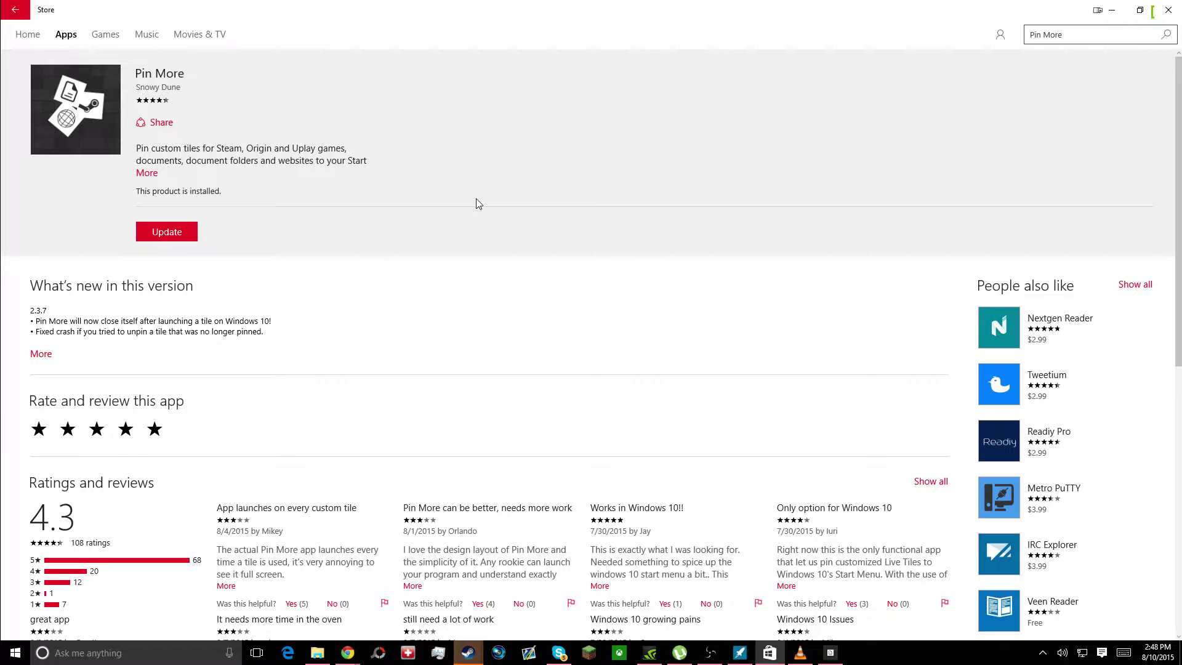
{"action": "left_click", "coordinate": [1109, 11]}
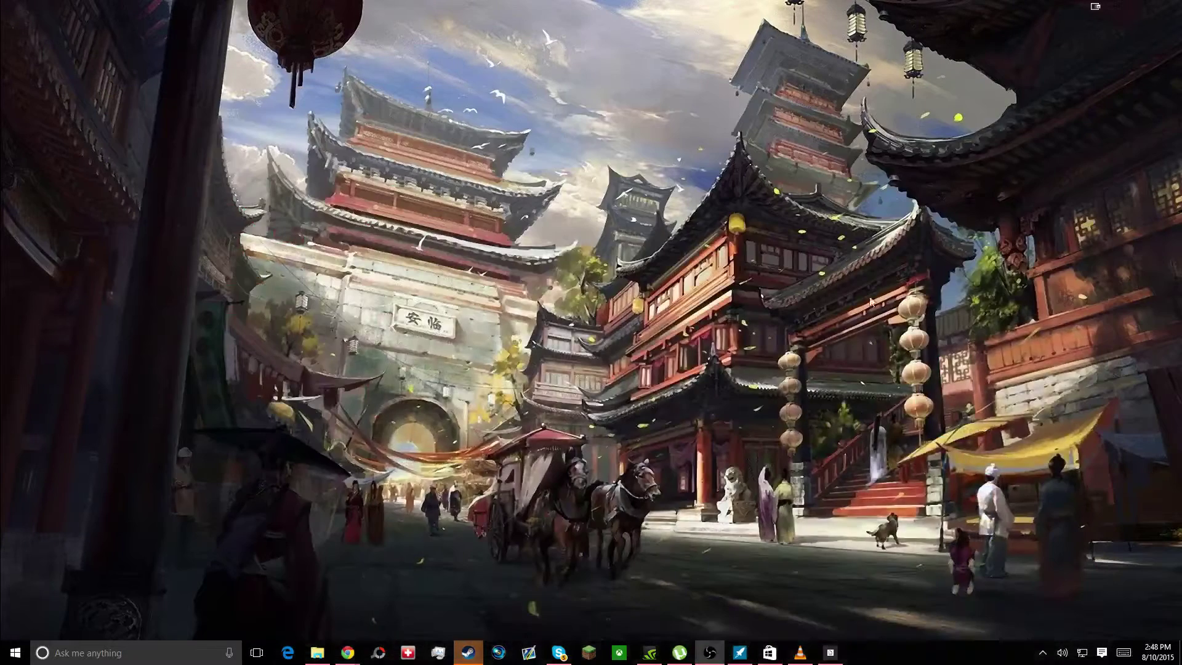
Step: Start an Alan Wake tile from Pin More's Steam library and review its live tile options
{"action": "left_click", "coordinate": [830, 653]}
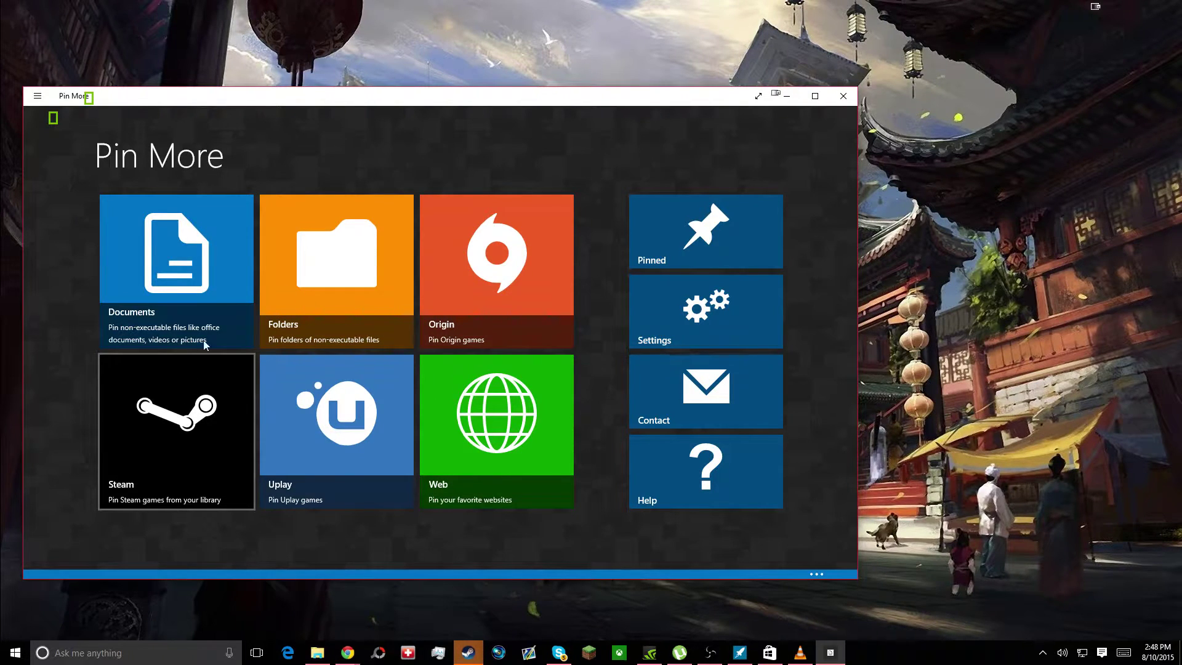
{"action": "left_click", "coordinate": [149, 447]}
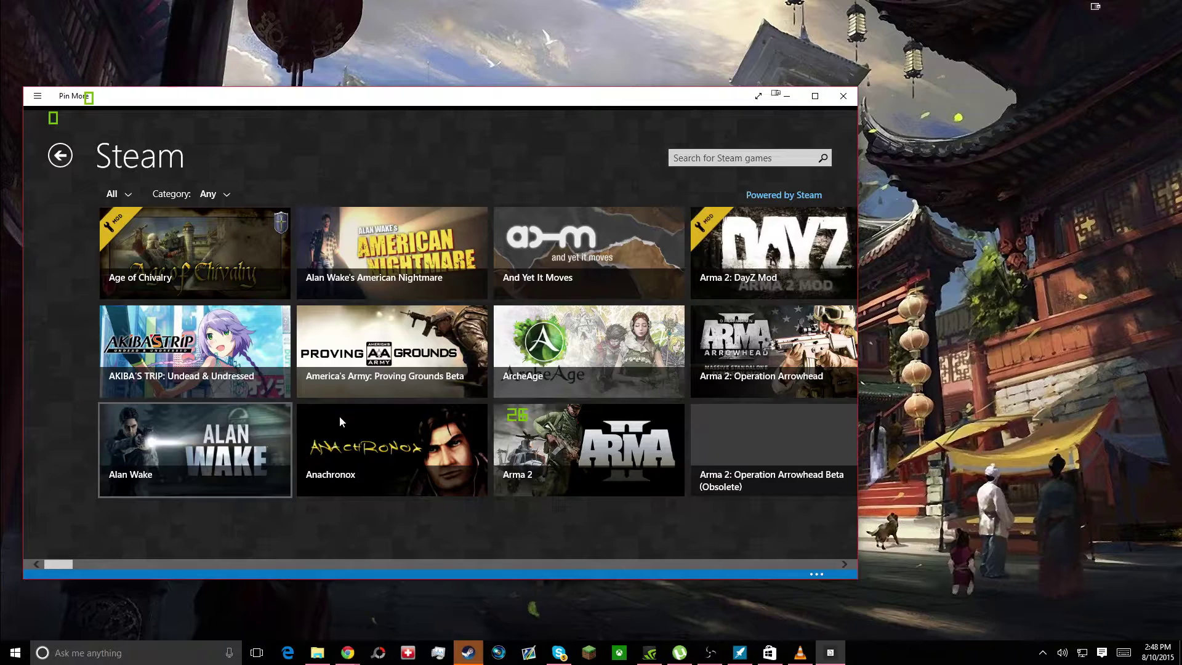
{"action": "left_click", "coordinate": [231, 422]}
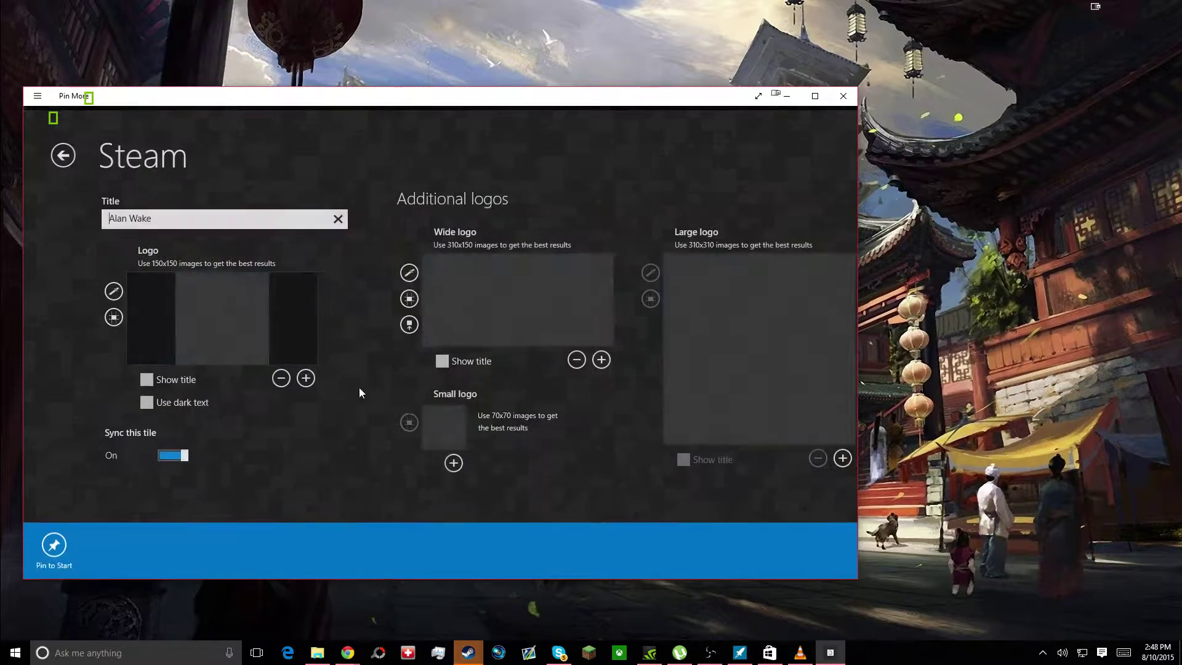
{"action": "scroll", "coordinate": [322, 361], "scroll_direction": "right", "scroll_amount": 3}
{"action": "scroll", "coordinate": [455, 438], "scroll_direction": "left", "scroll_amount": 3}
{"action": "scroll", "coordinate": [177, 340], "scroll_direction": "right", "scroll_amount": 3}
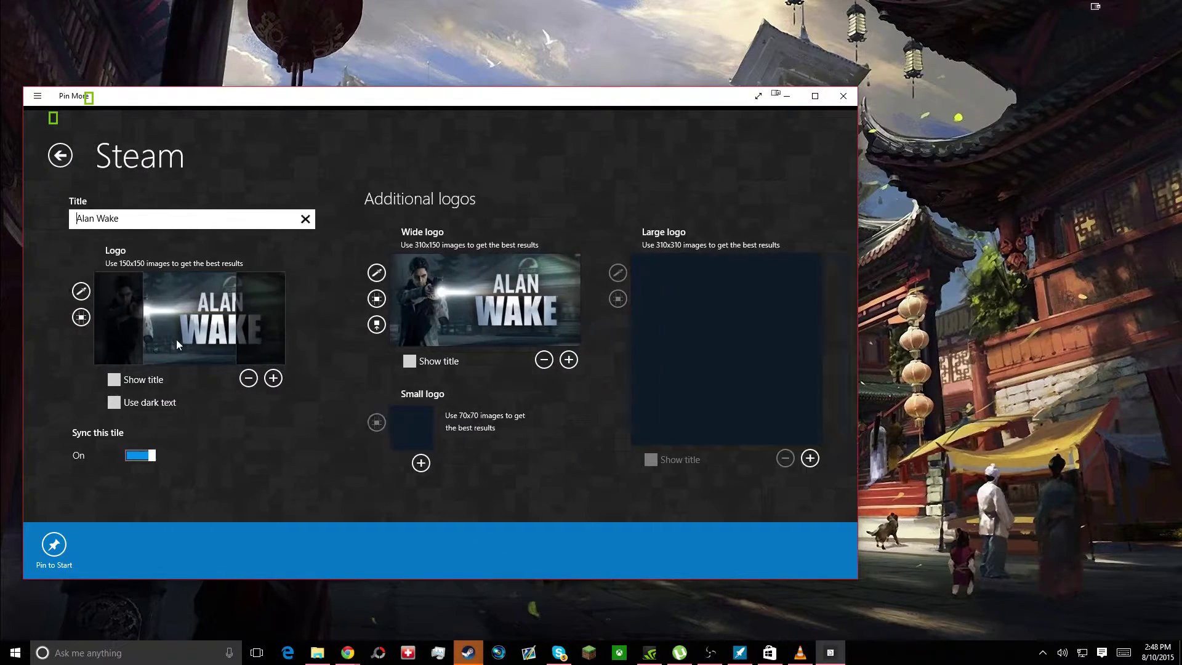
{"action": "scroll", "coordinate": [645, 239], "scroll_direction": "right", "scroll_amount": 3}
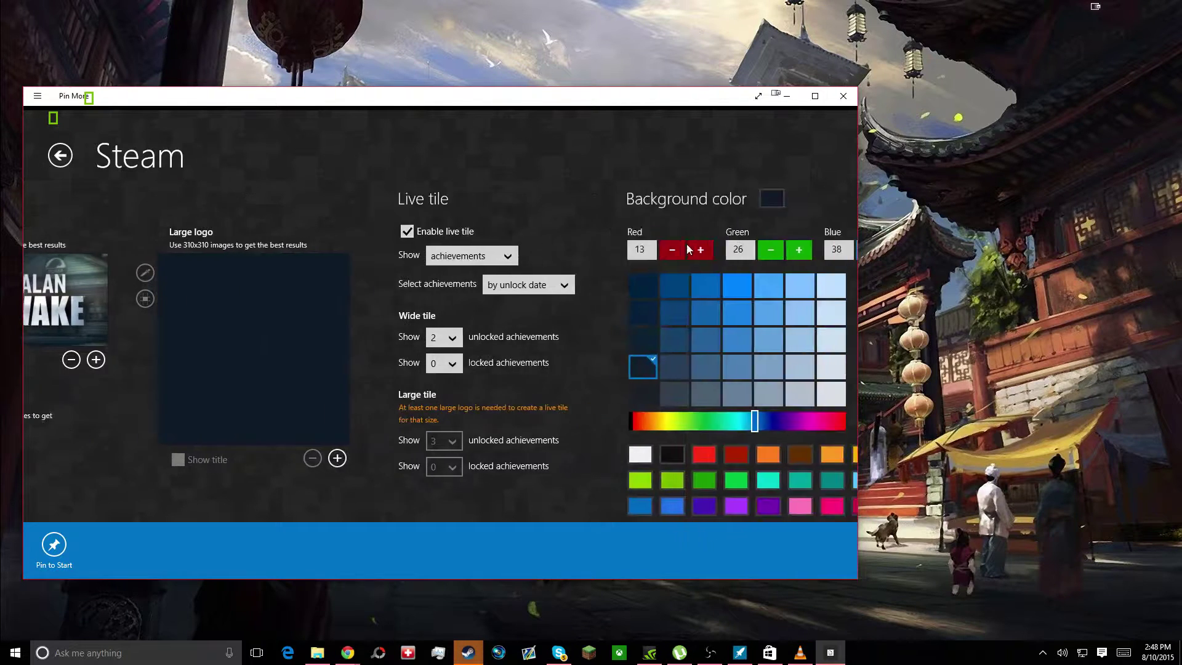
{"action": "left_click", "coordinate": [374, 256]}
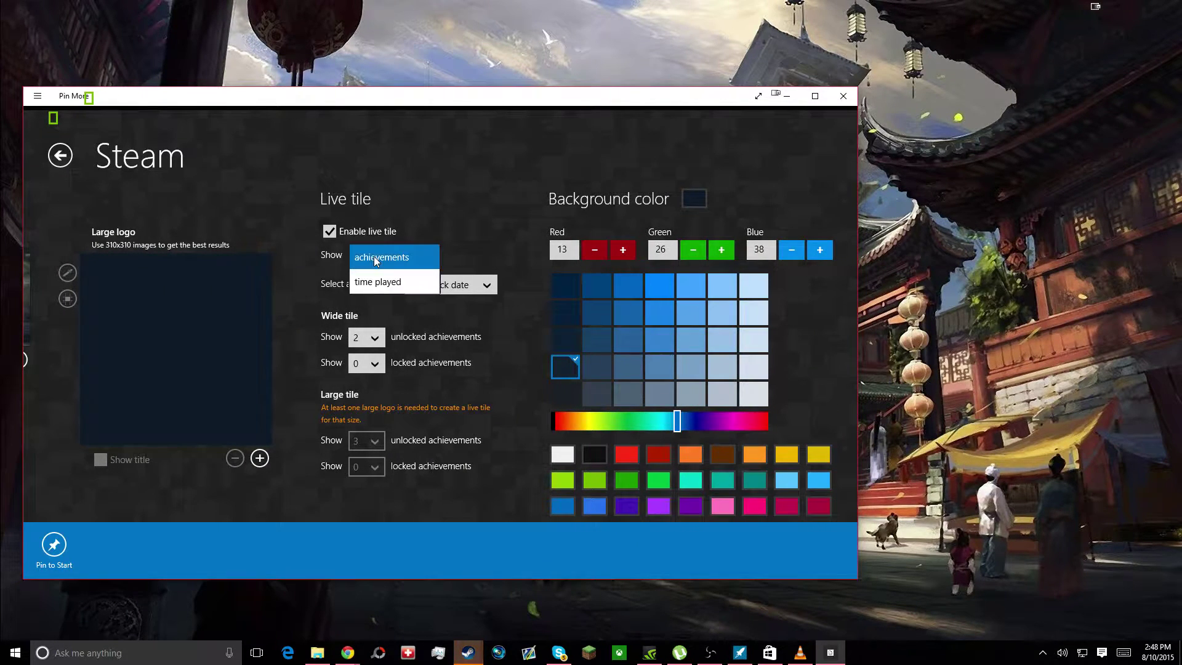
{"action": "scroll", "coordinate": [374, 257], "scroll_direction": "left", "scroll_amount": 3}
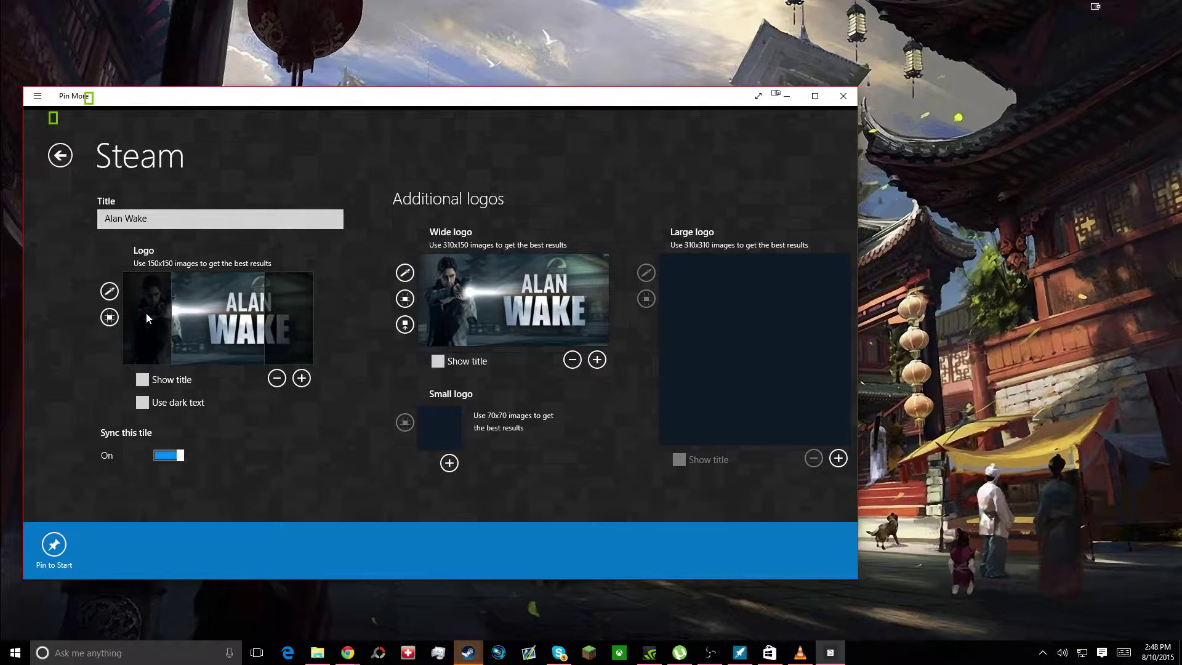
{"action": "scroll", "coordinate": [501, 325], "scroll_direction": "right", "scroll_amount": 3}
{"action": "scroll", "coordinate": [439, 288], "scroll_direction": "left", "scroll_amount": 3}
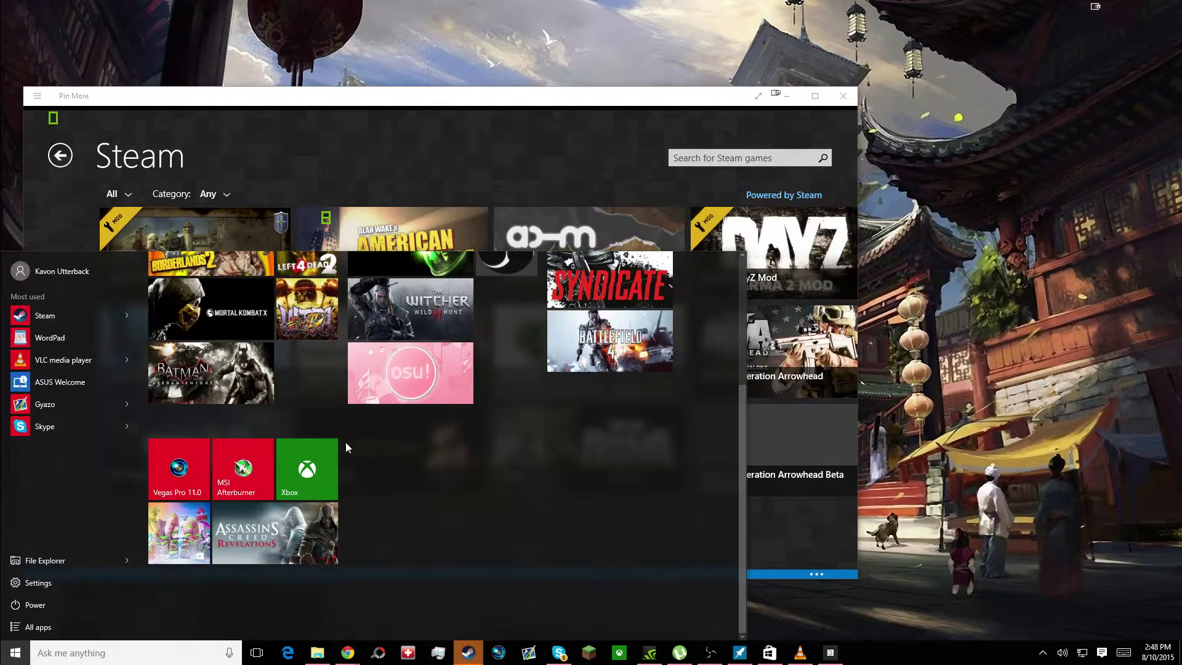
Step: Drag the Alan Wake tile into a new Start group and go back in Pin More
{"action": "left_click_drag", "start_coordinate": [420, 552], "coordinate": [478, 495]}
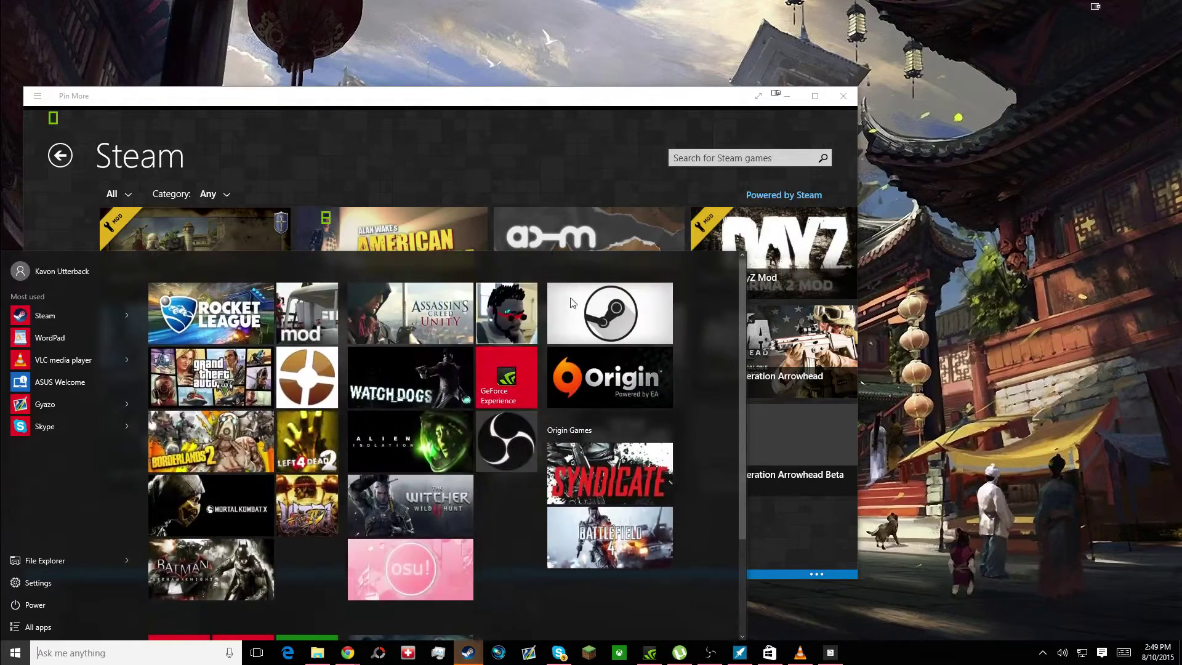
{"action": "key", "text": "Escape"}
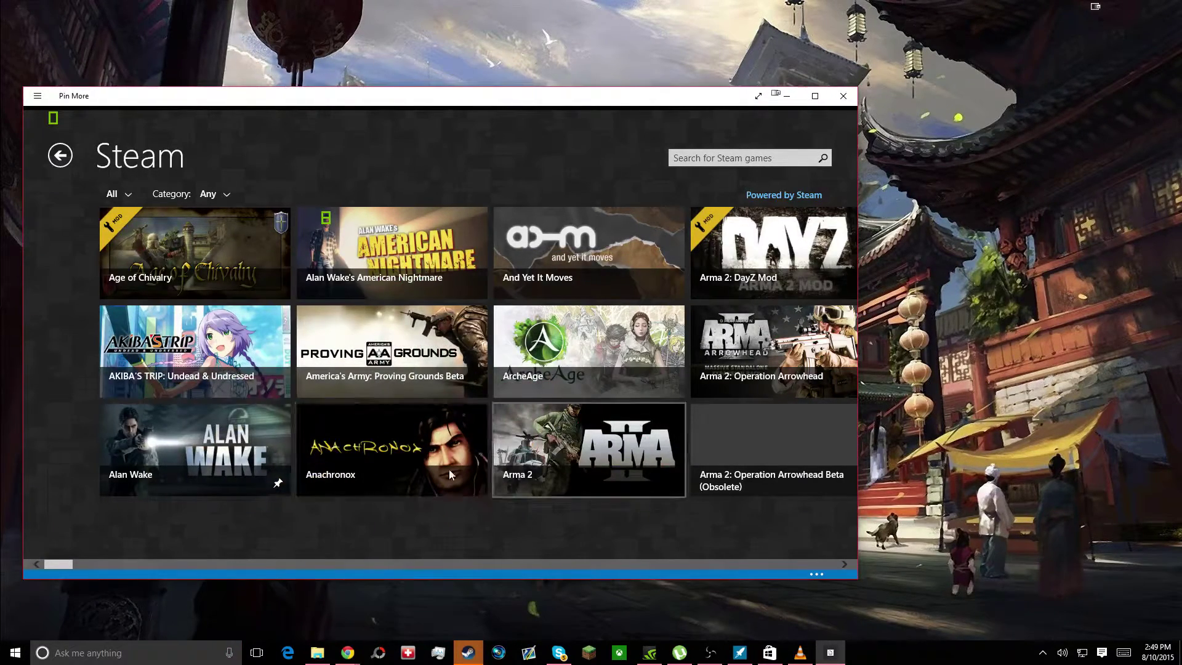
{"action": "left_click", "coordinate": [60, 155]}
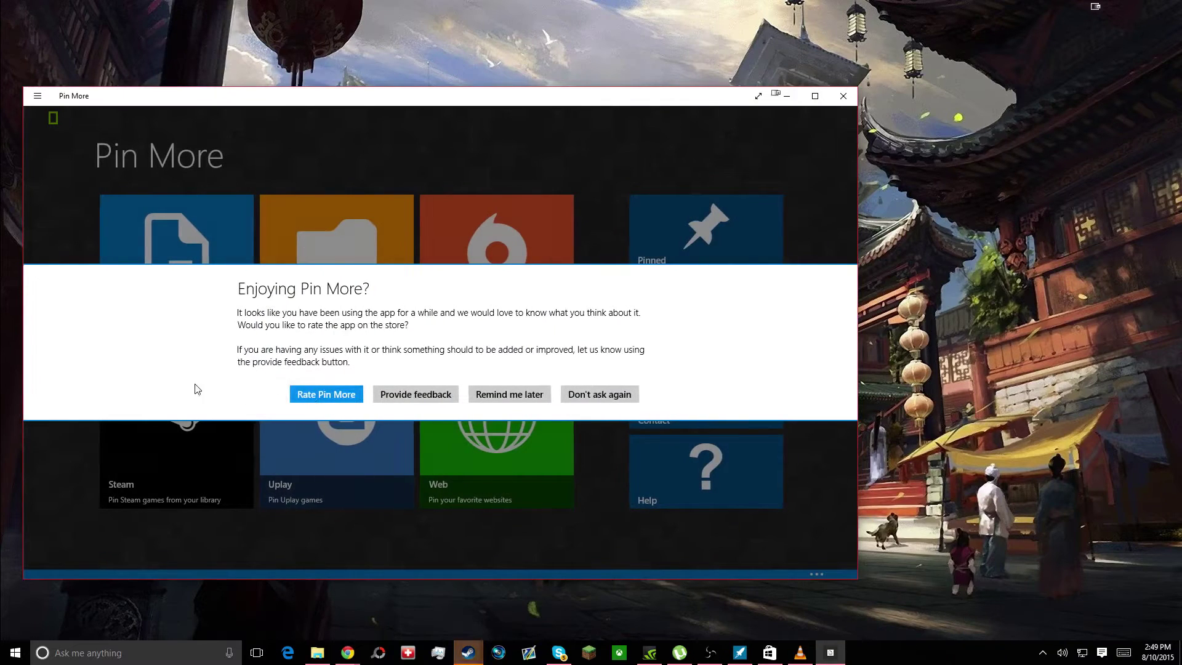
Step: Postpone the rating request, browse the Origin games list, and return to Pin More's home page
{"action": "left_click", "coordinate": [521, 396]}
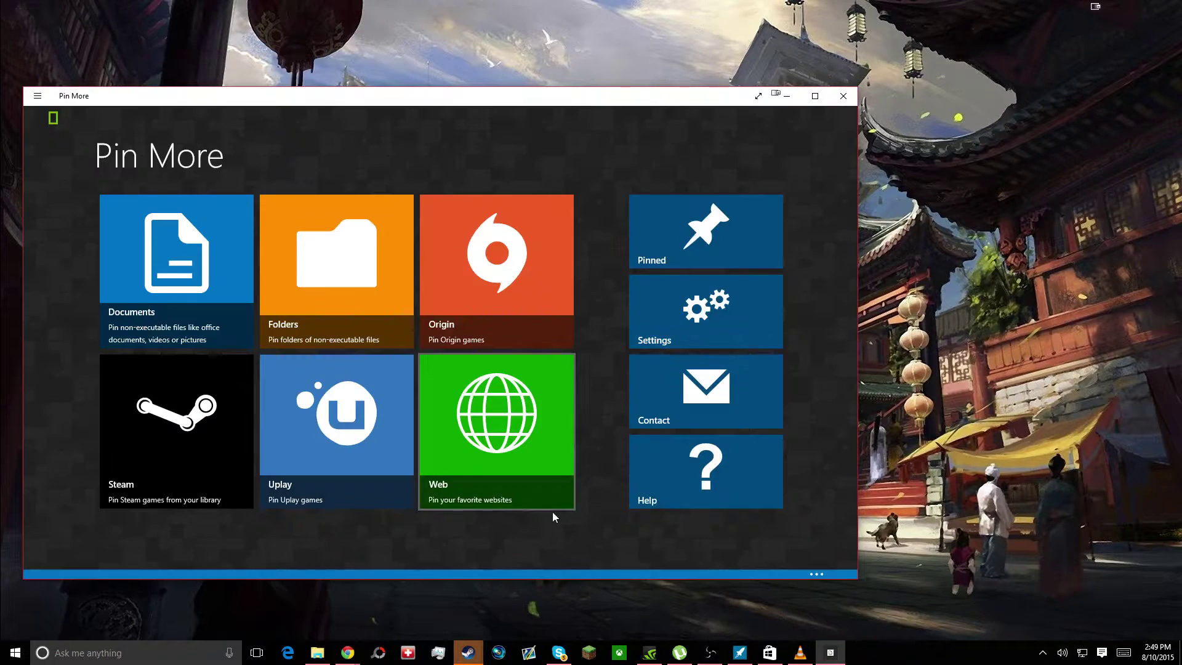
{"action": "left_click", "coordinate": [501, 316]}
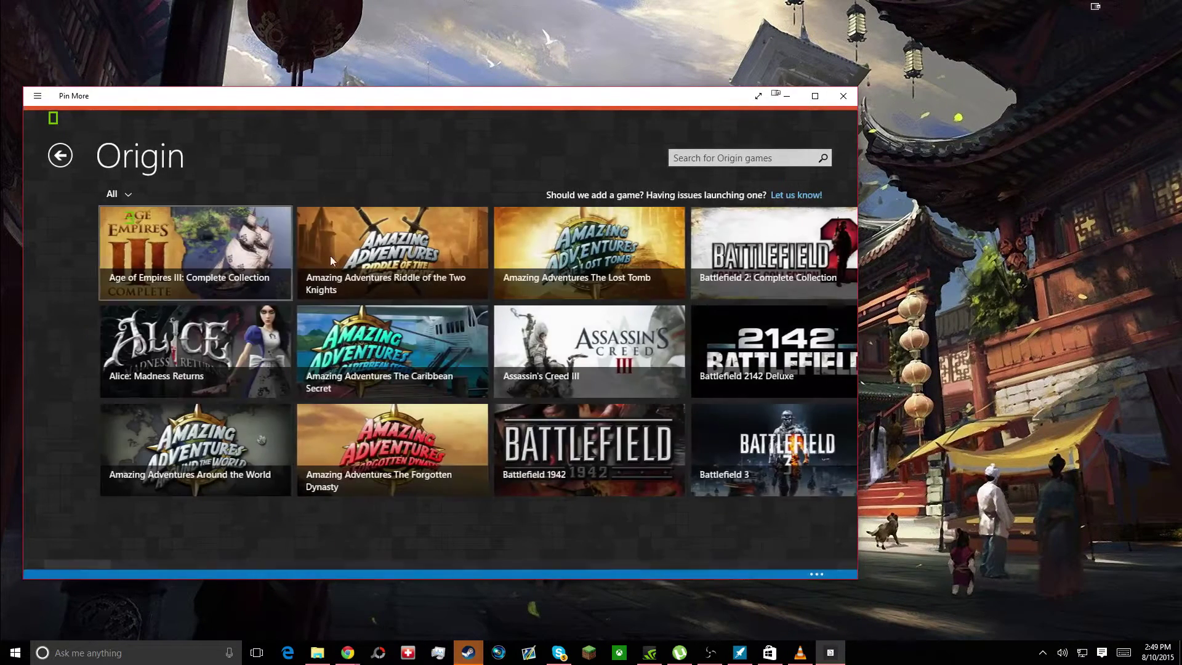
{"action": "scroll", "coordinate": [330, 256], "scroll_direction": "down", "scroll_amount": 3}
{"action": "scroll", "coordinate": [459, 295], "scroll_direction": "down", "scroll_amount": 3}
{"action": "scroll", "coordinate": [205, 386], "scroll_direction": "down", "scroll_amount": 2}
{"action": "scroll", "coordinate": [205, 387], "scroll_direction": "down", "scroll_amount": 2}
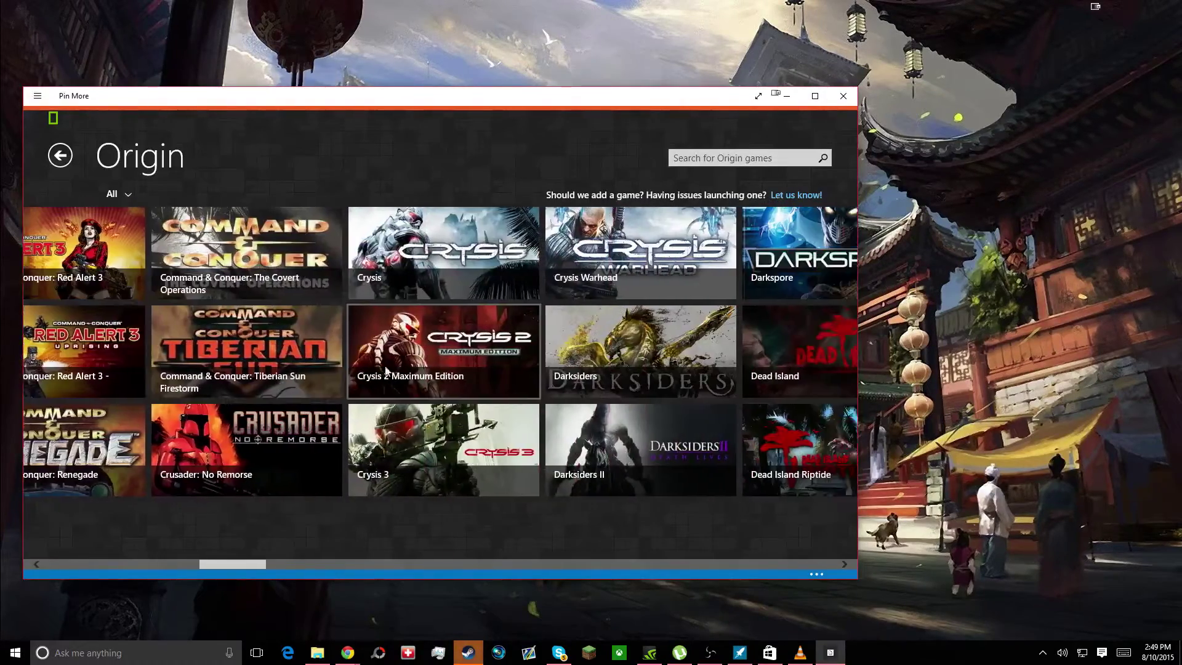
{"action": "scroll", "coordinate": [205, 386], "scroll_direction": "down", "scroll_amount": 4}
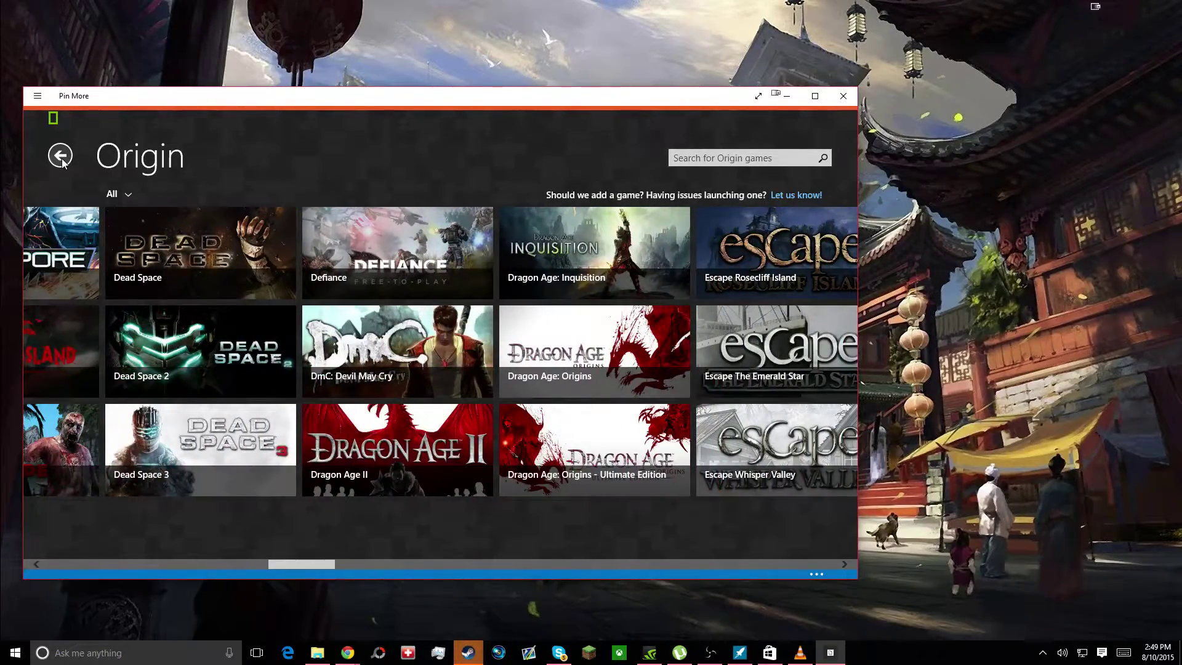
{"action": "left_click", "coordinate": [59, 156]}
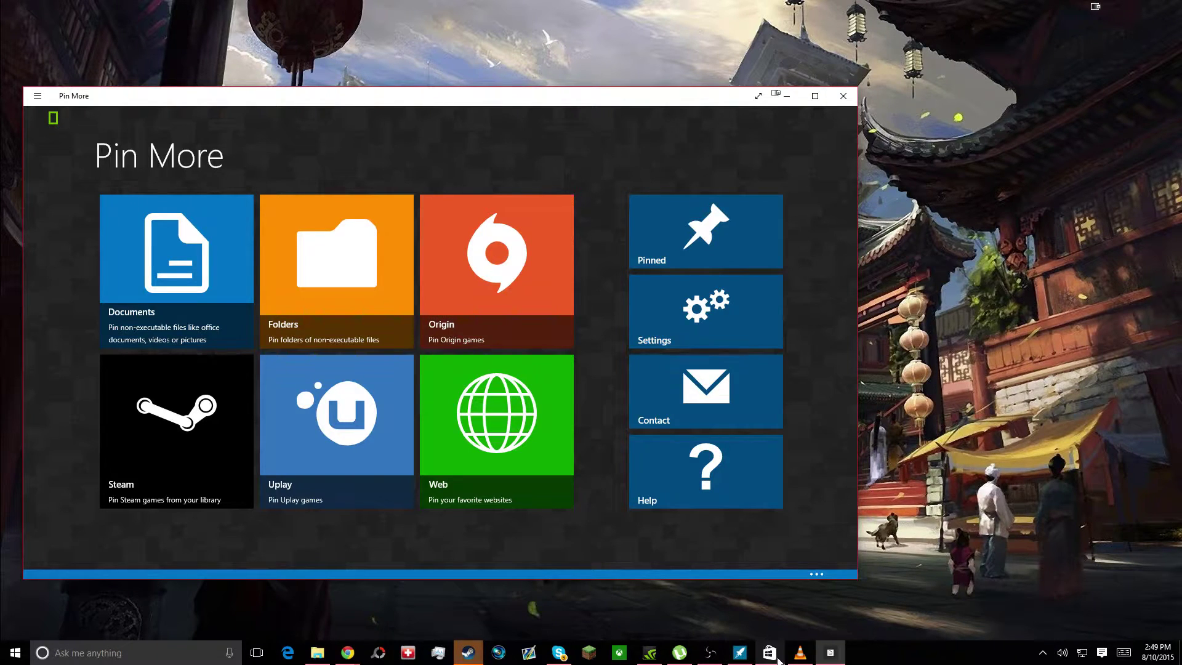
Step: In Snowy Dune Launcher, delete the Ryse shortcut and add a new empty shortcut entry
{"action": "left_click", "coordinate": [740, 652]}
{"action": "left_click_drag", "start_coordinate": [423, 130], "coordinate": [344, 116]}
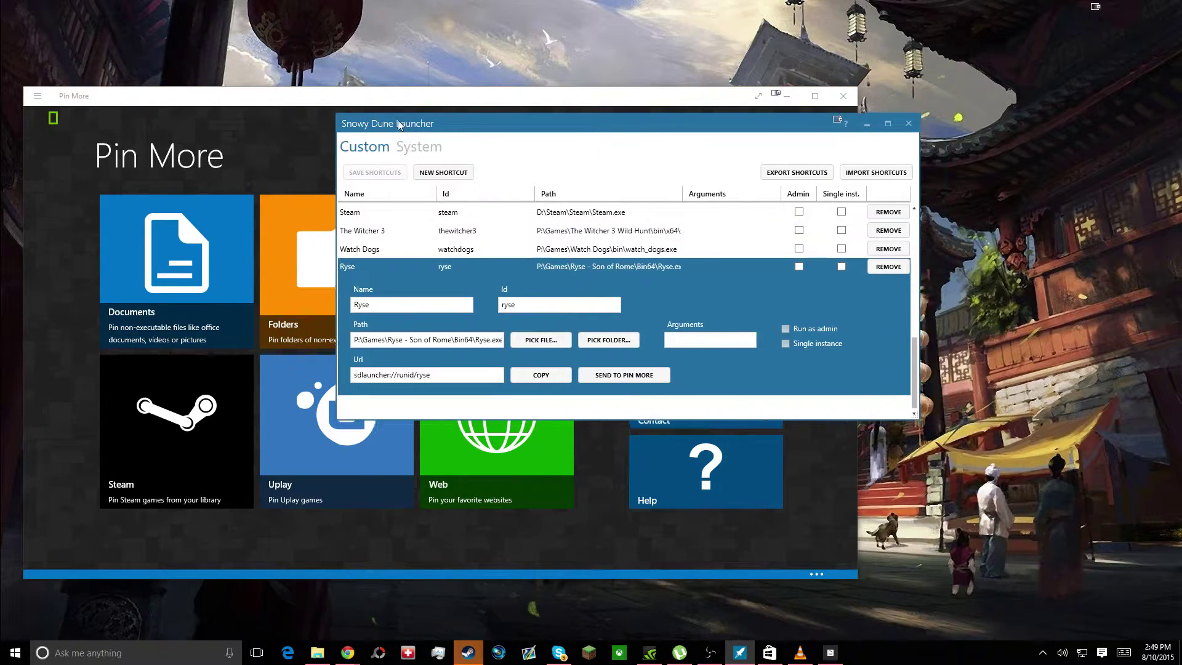
{"action": "left_click", "coordinate": [834, 259]}
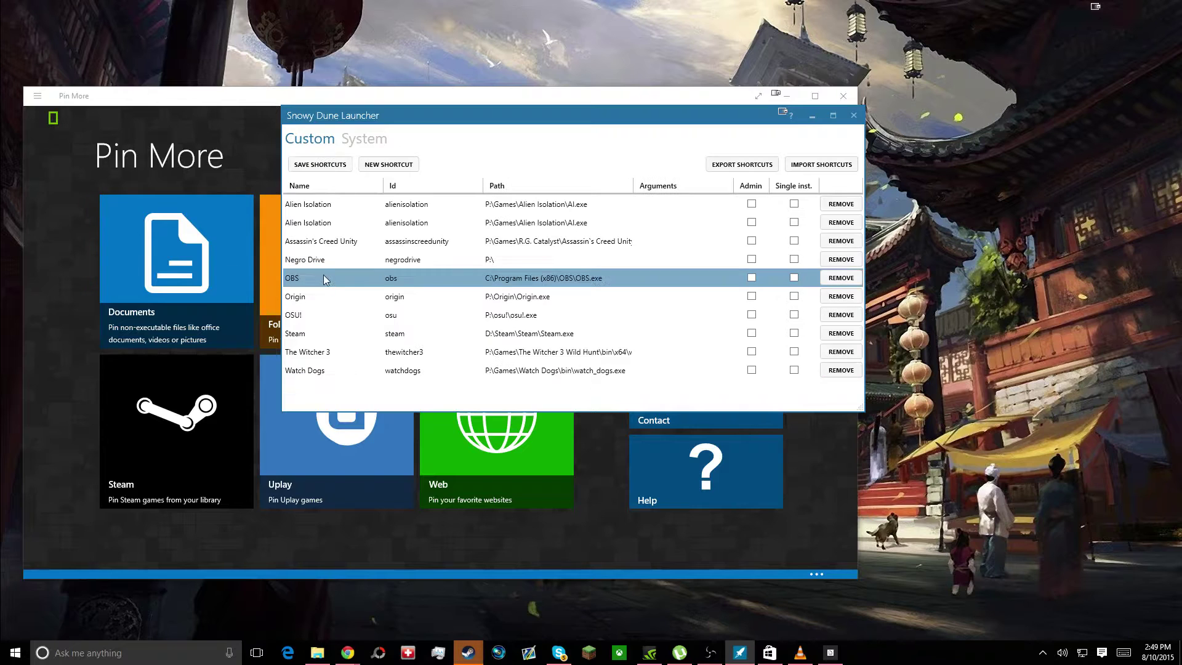
{"action": "left_click", "coordinate": [387, 167]}
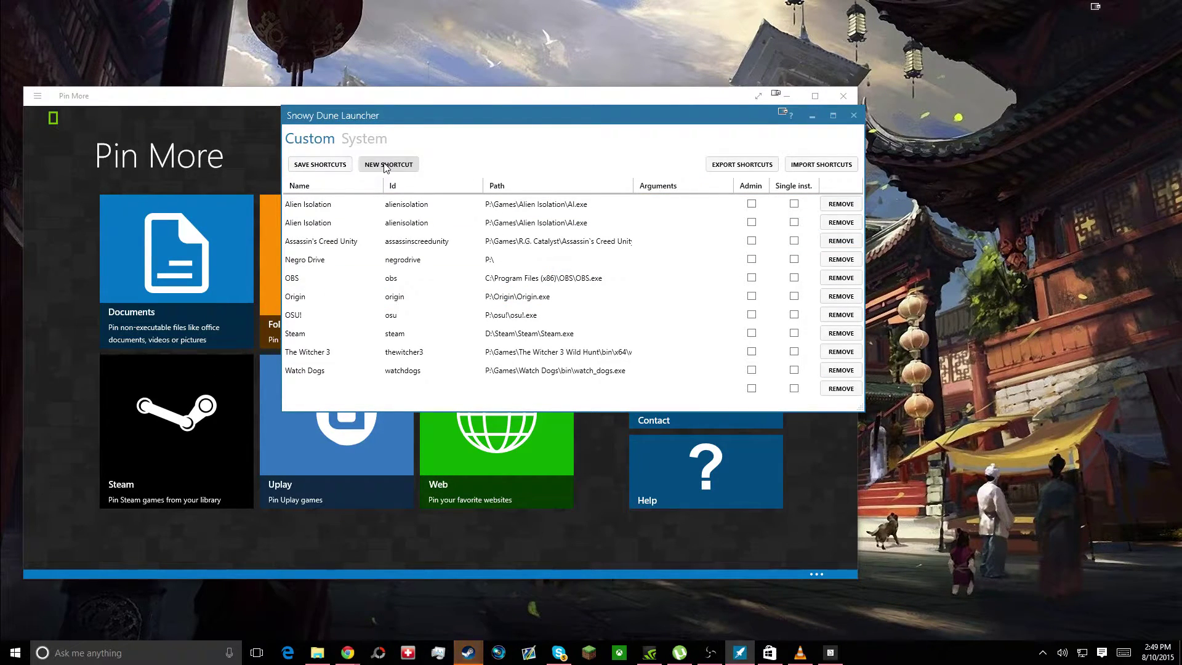
{"action": "left_click", "coordinate": [429, 389]}
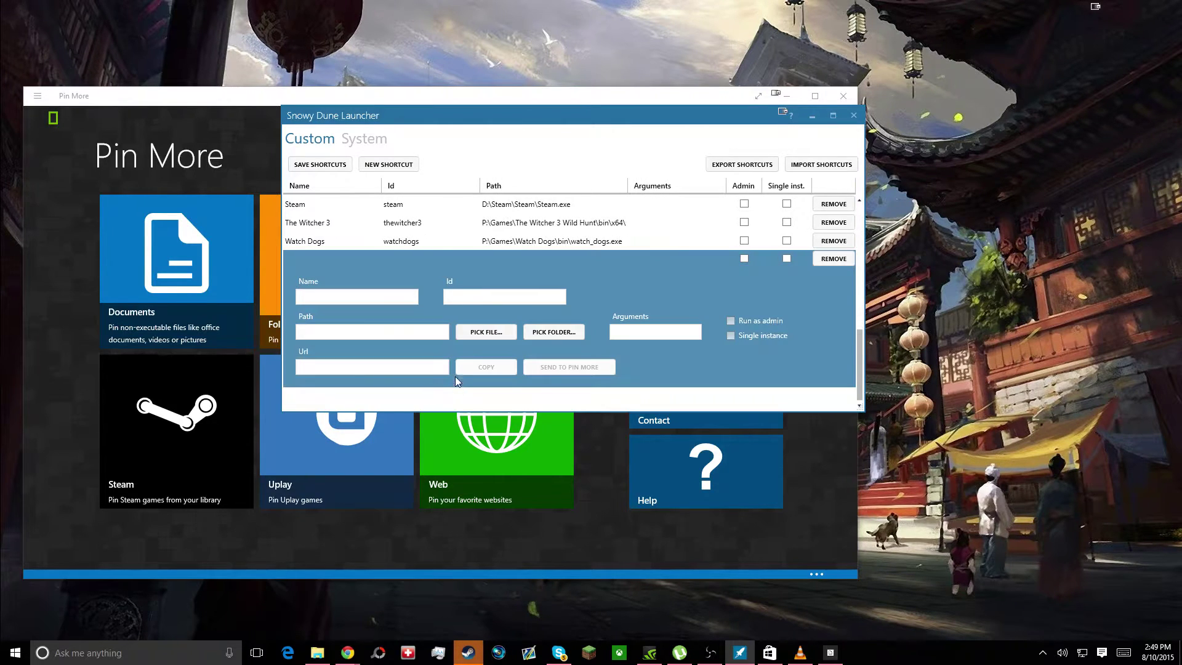
Step: Name the shortcut 'C Drive', set its path to WIN7 (C:), and send it to Pin More
{"action": "left_click", "coordinate": [328, 294]}
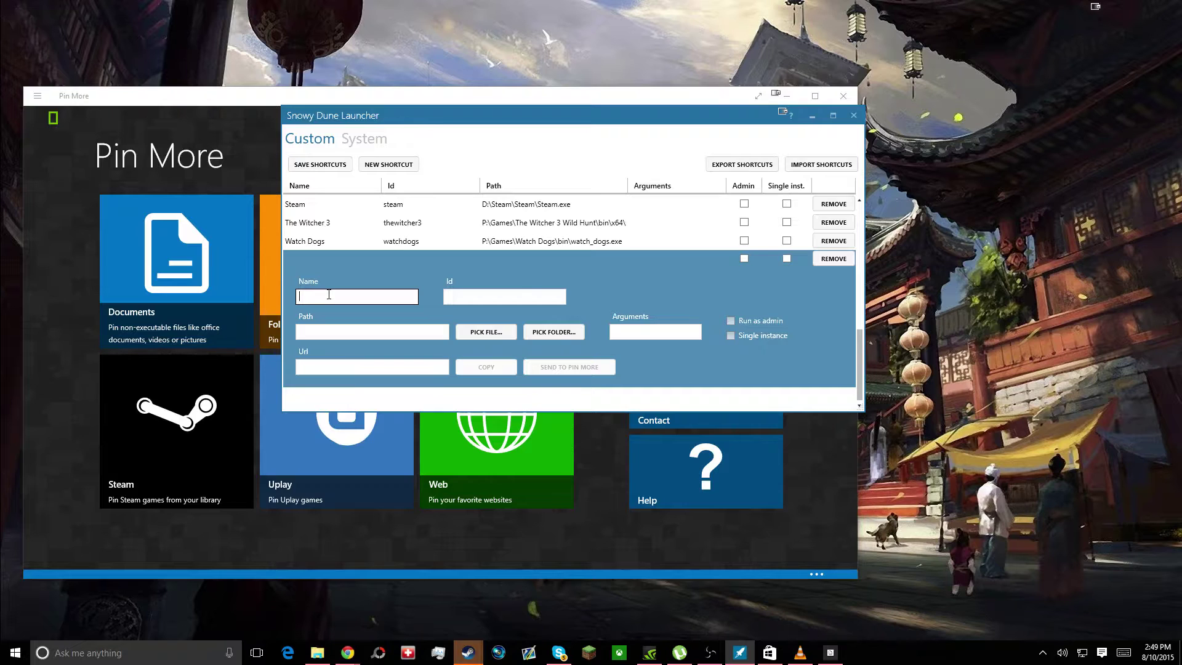
{"action": "type", "text": "c"}
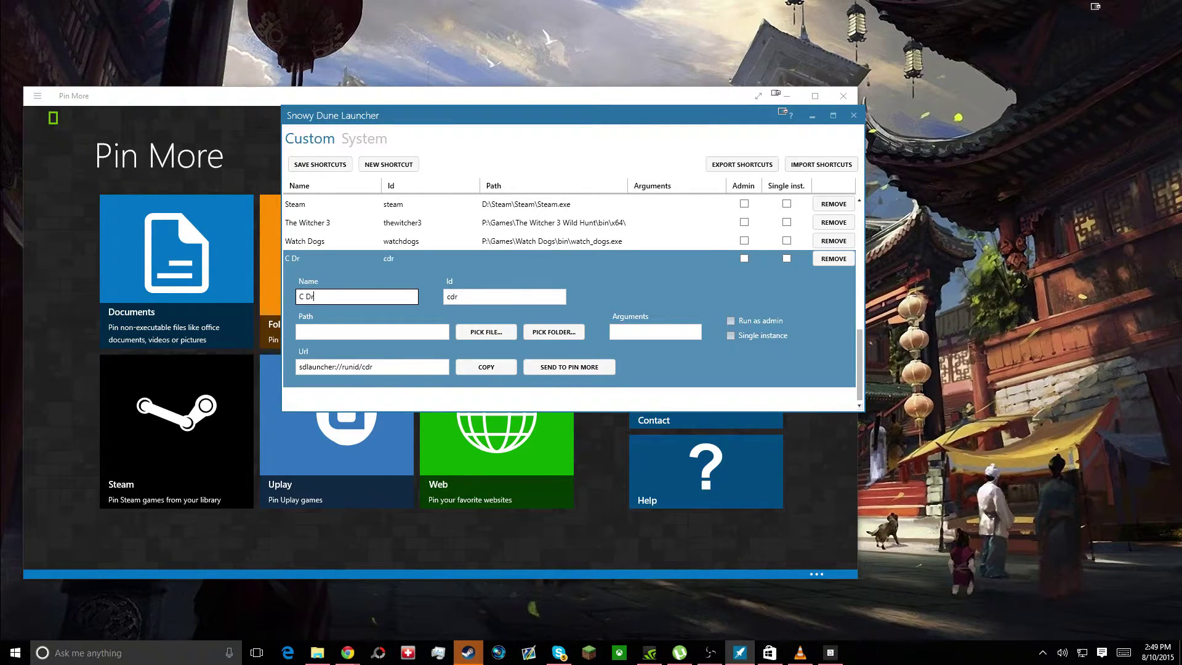
{"action": "left_click", "coordinate": [555, 332]}
{"action": "scroll", "coordinate": [582, 369], "scroll_direction": "down", "scroll_amount": 2}
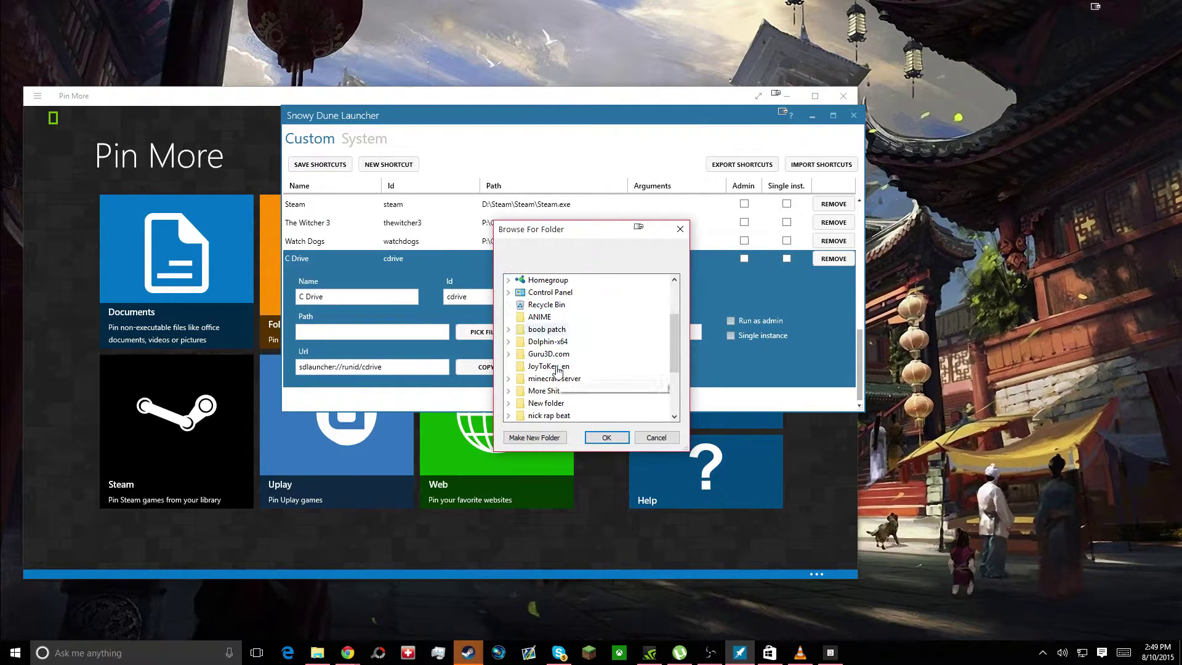
{"action": "scroll", "coordinate": [582, 379], "scroll_direction": "down", "scroll_amount": 3}
{"action": "scroll", "coordinate": [577, 370], "scroll_direction": "up", "scroll_amount": 5}
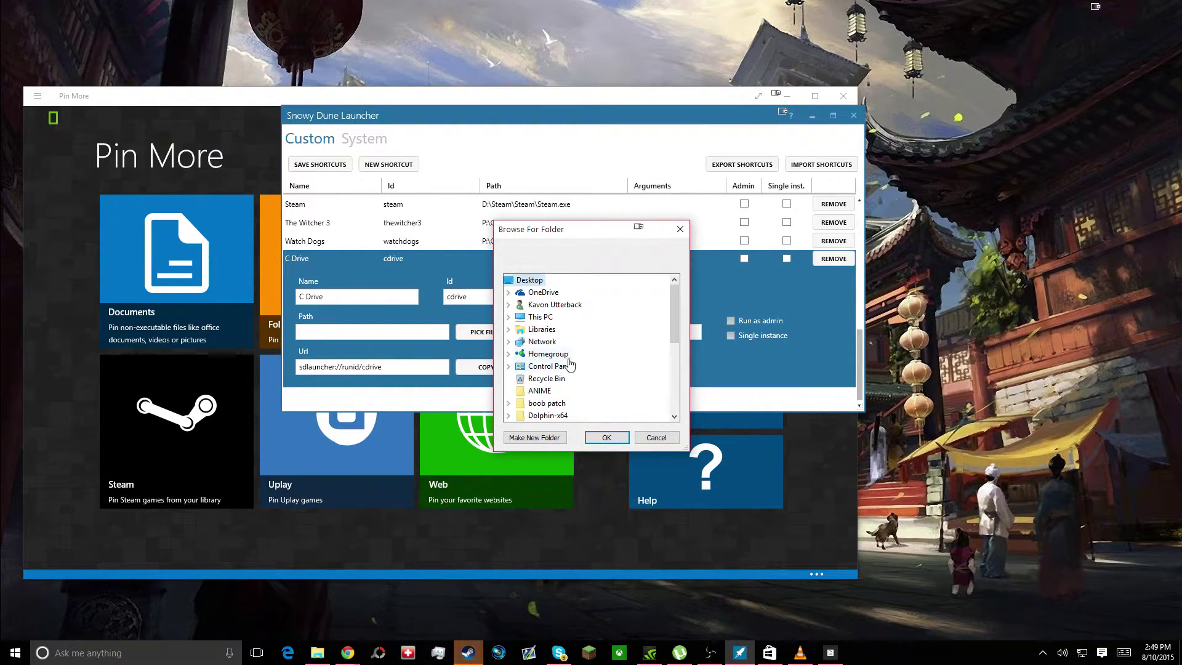
{"action": "left_click", "coordinate": [507, 317]}
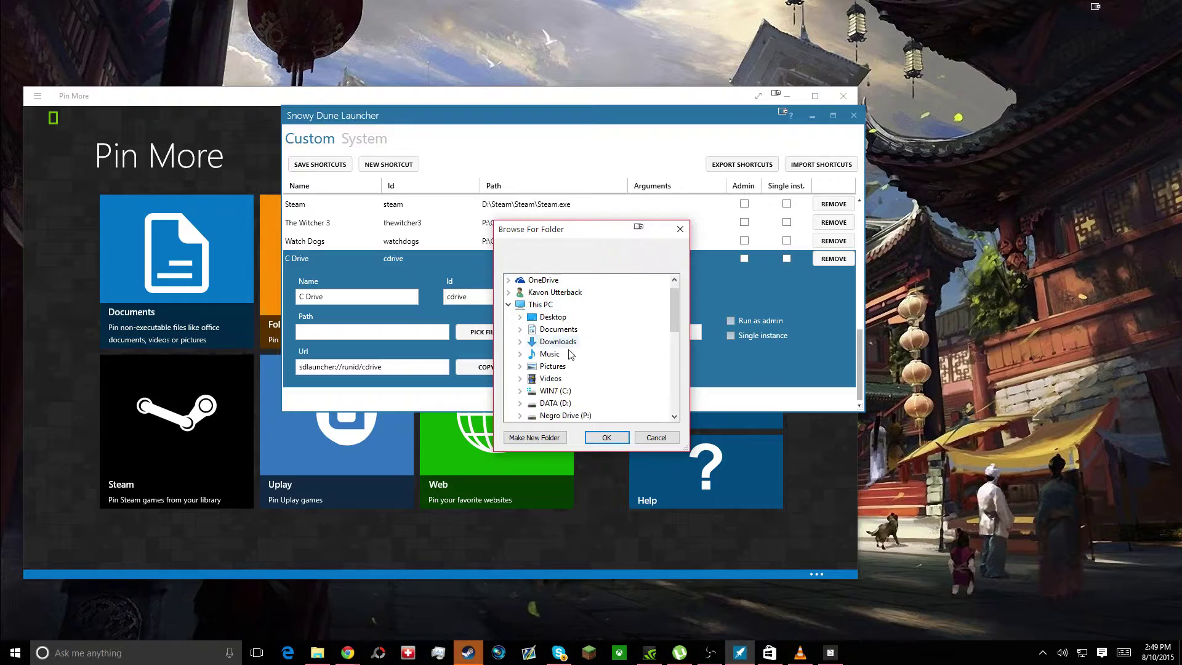
{"action": "scroll", "coordinate": [549, 327], "scroll_direction": "down", "scroll_amount": 2}
{"action": "left_click", "coordinate": [555, 317]}
{"action": "left_click", "coordinate": [607, 437]}
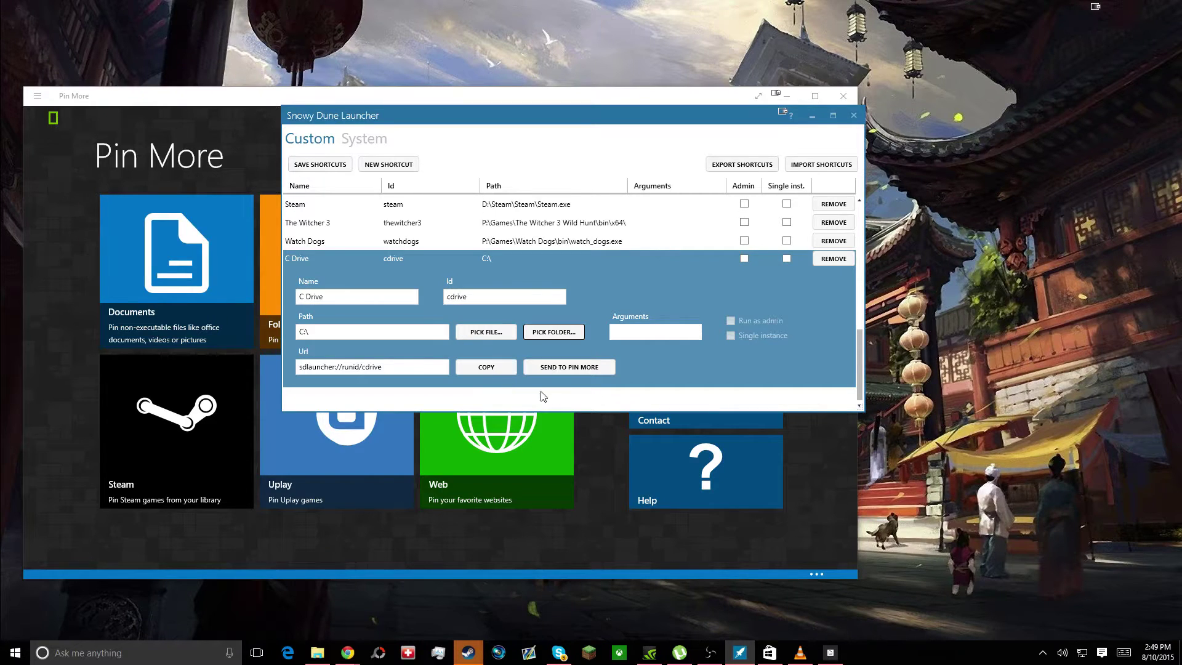
{"action": "left_click", "coordinate": [557, 368]}
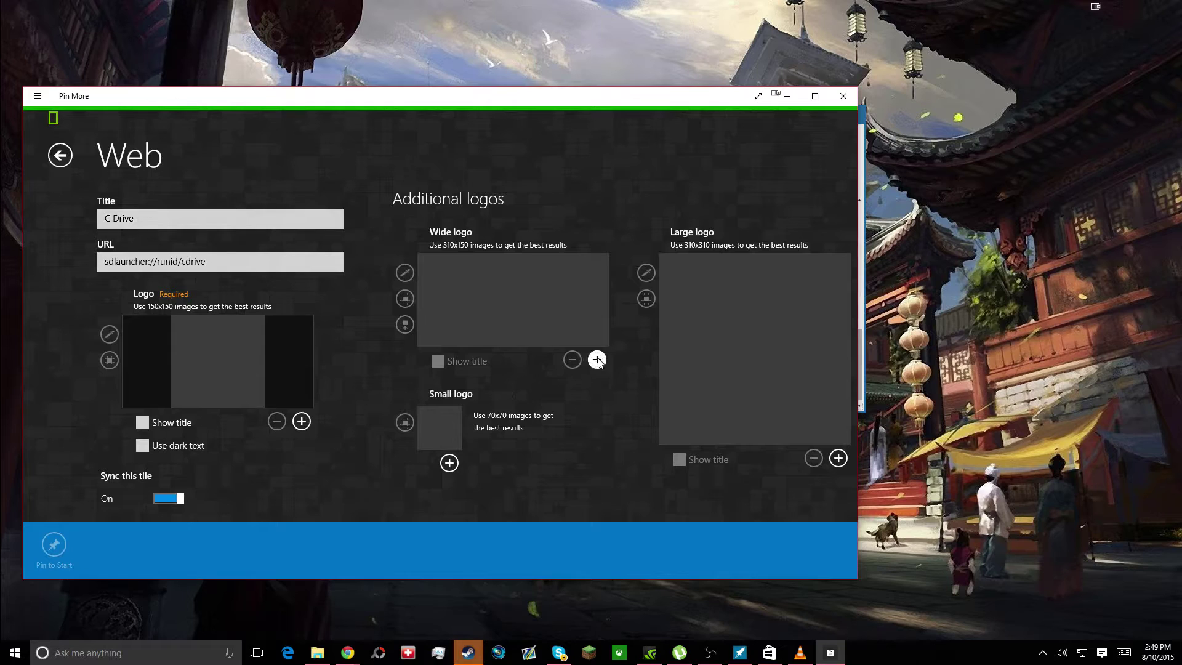
Step: Use the 'low wood' picture as the C Drive tile's wide logo and pin the tile to Start
{"action": "left_click", "coordinate": [596, 360]}
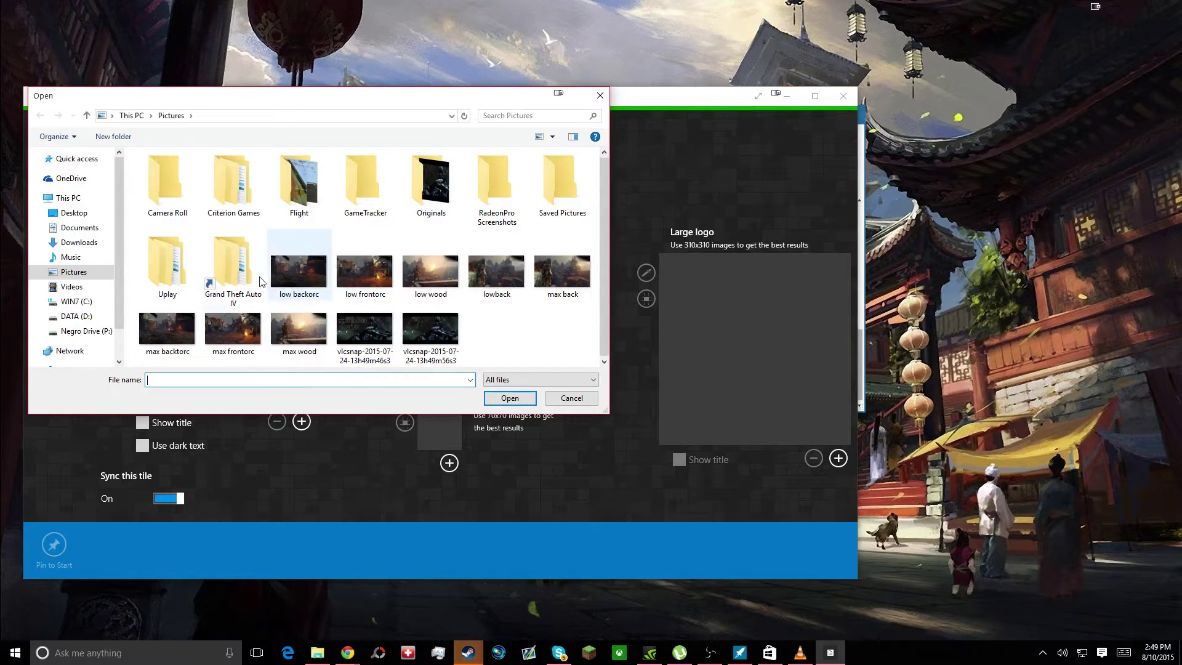
{"action": "left_click", "coordinate": [431, 274]}
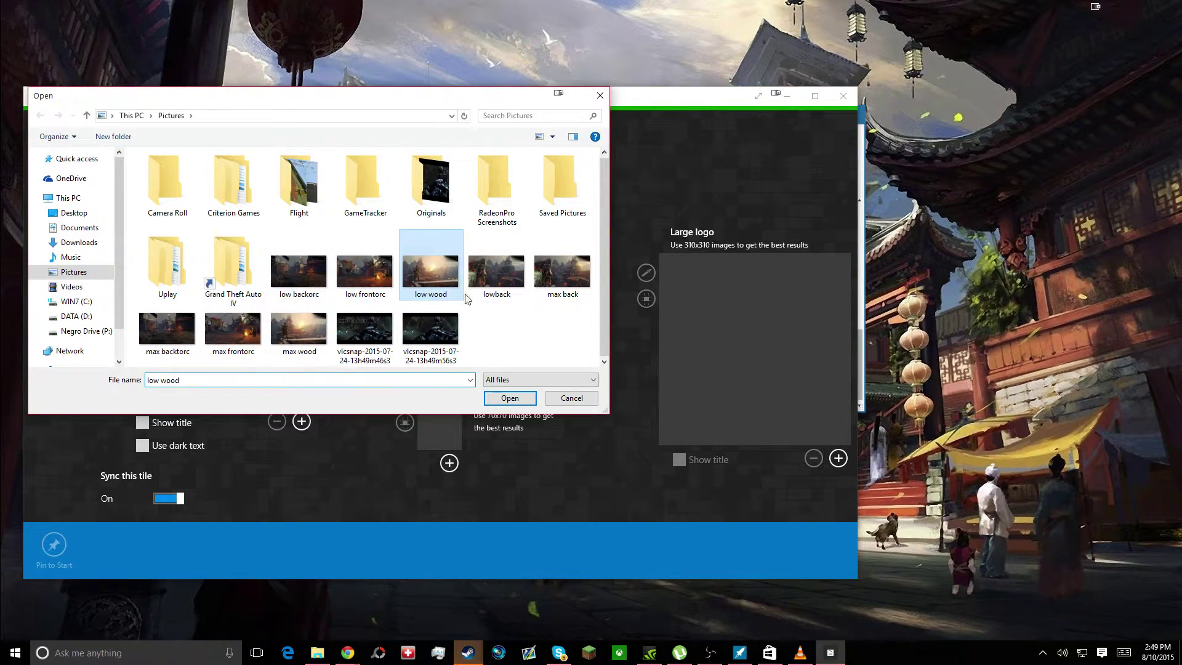
{"action": "left_click", "coordinate": [510, 398]}
{"action": "scroll", "coordinate": [581, 376], "scroll_direction": "down", "scroll_amount": 3}
{"action": "scroll", "coordinate": [441, 341], "scroll_direction": "up", "scroll_amount": 3}
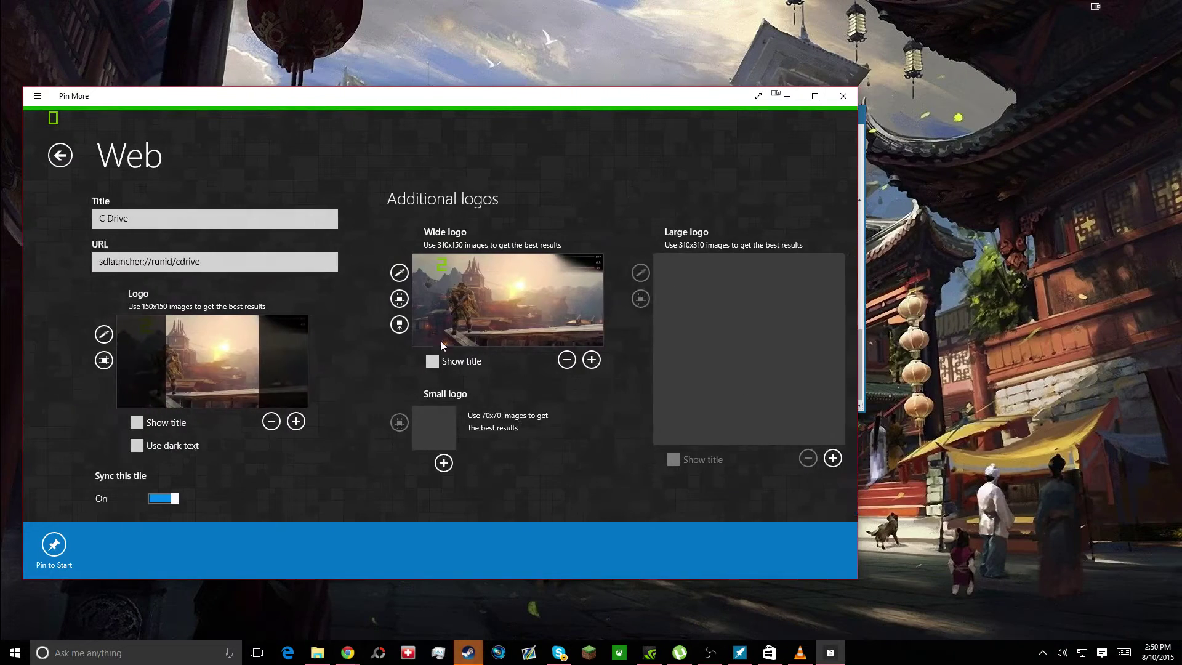
{"action": "scroll", "coordinate": [441, 341], "scroll_direction": "down", "scroll_amount": 3}
{"action": "scroll", "coordinate": [40, 275], "scroll_direction": "up", "scroll_amount": 3}
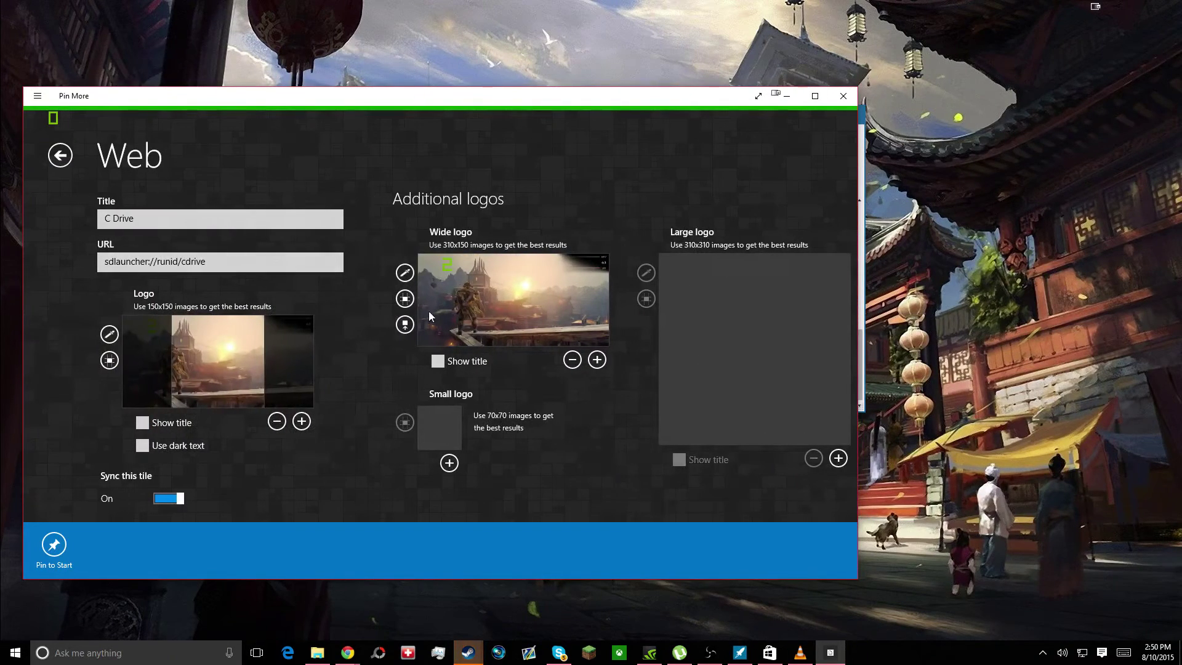
{"action": "scroll", "coordinate": [479, 242], "scroll_direction": "down", "scroll_amount": 3}
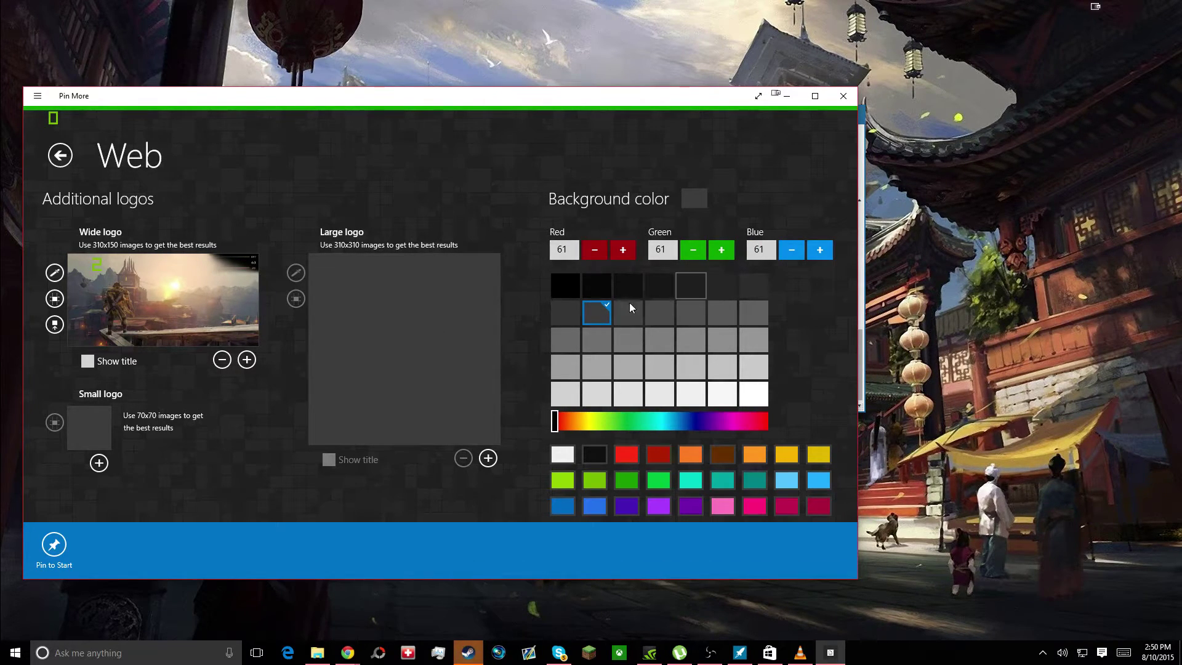
{"action": "scroll", "coordinate": [602, 381], "scroll_direction": "up", "scroll_amount": 3}
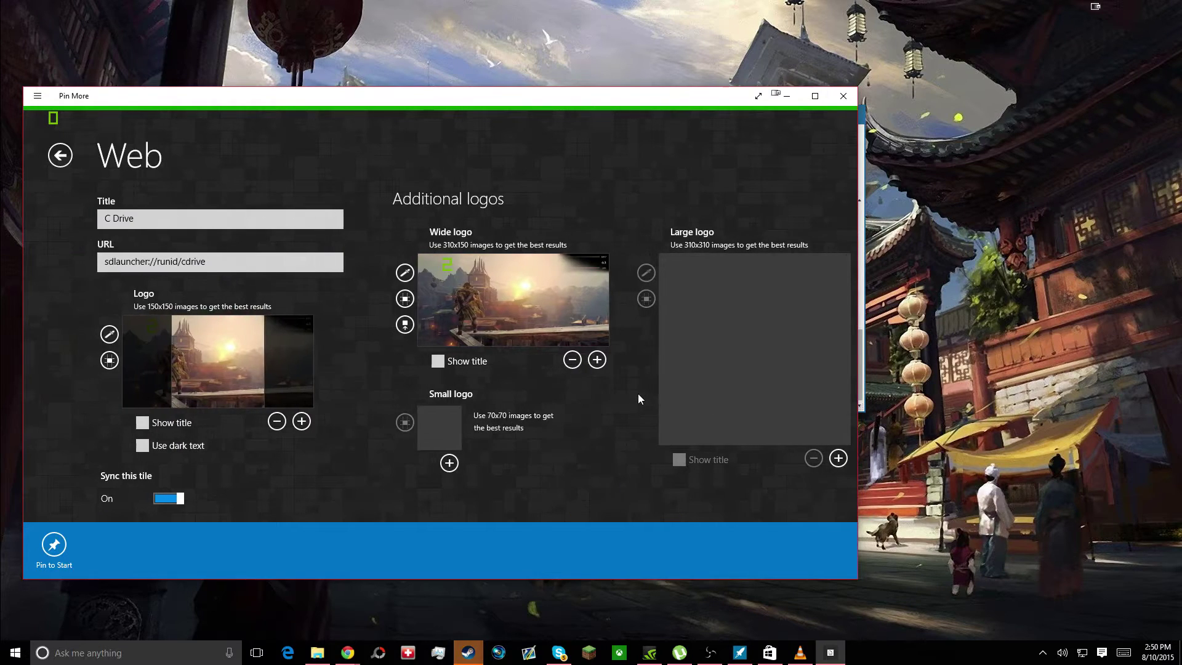
{"action": "left_click", "coordinate": [54, 545]}
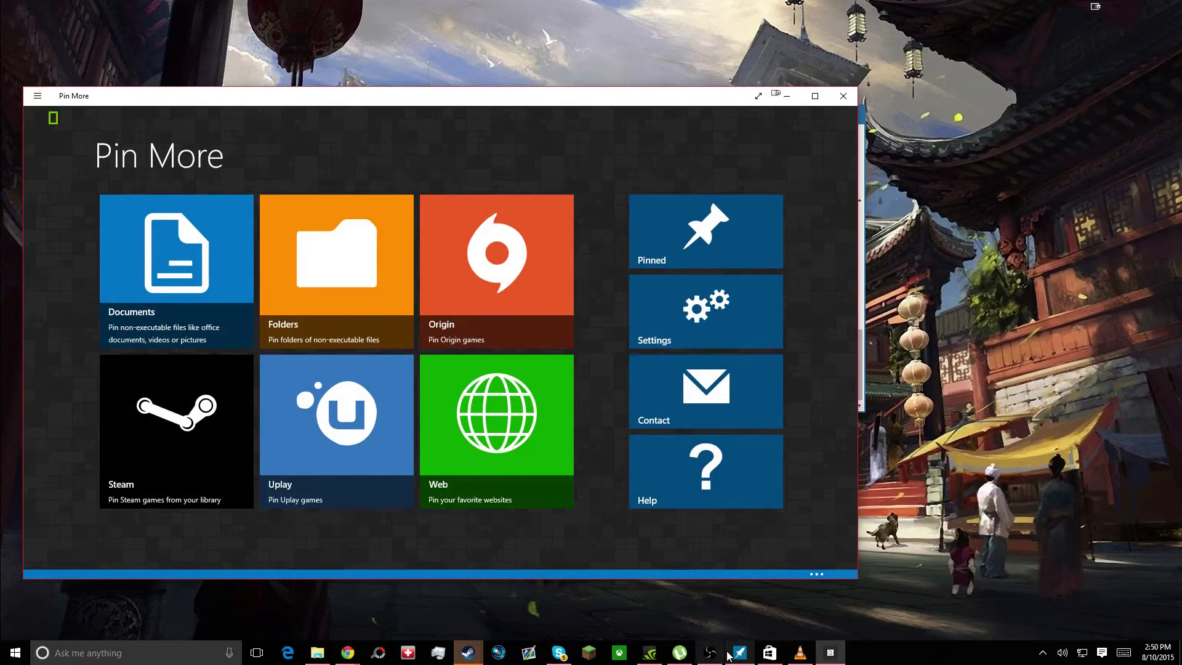
Step: Save Snowy Dune Launcher's shortcut list and show the Start menu with the C Drive tile
{"action": "left_click", "coordinate": [739, 652]}
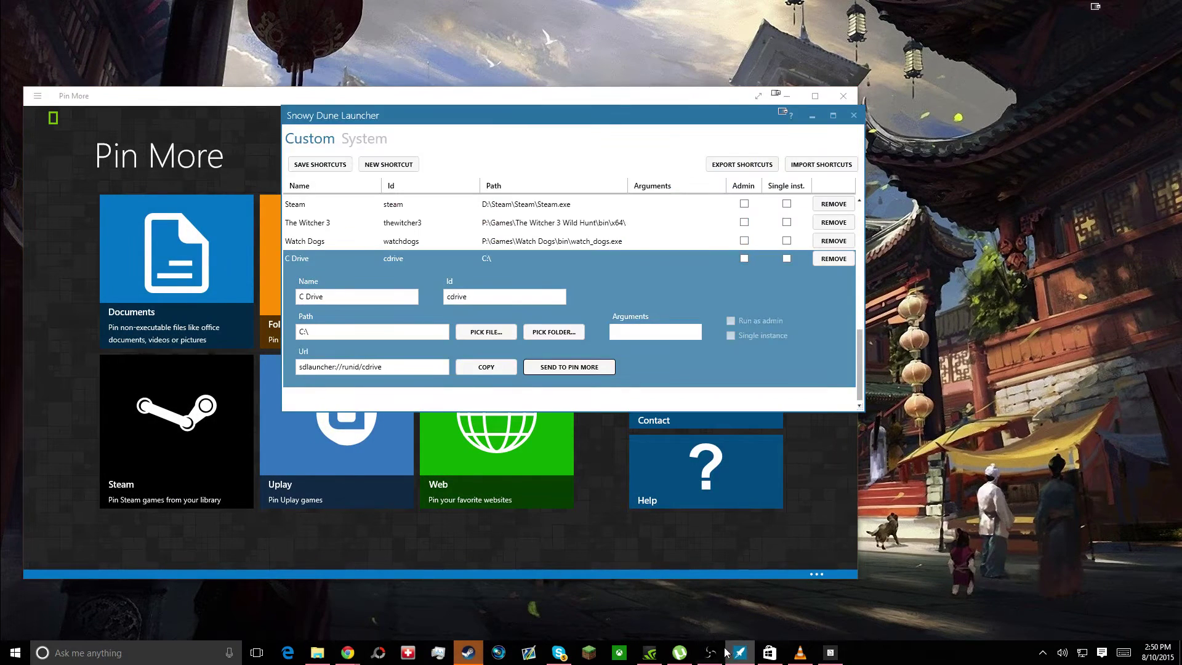
{"action": "left_click", "coordinate": [313, 164]}
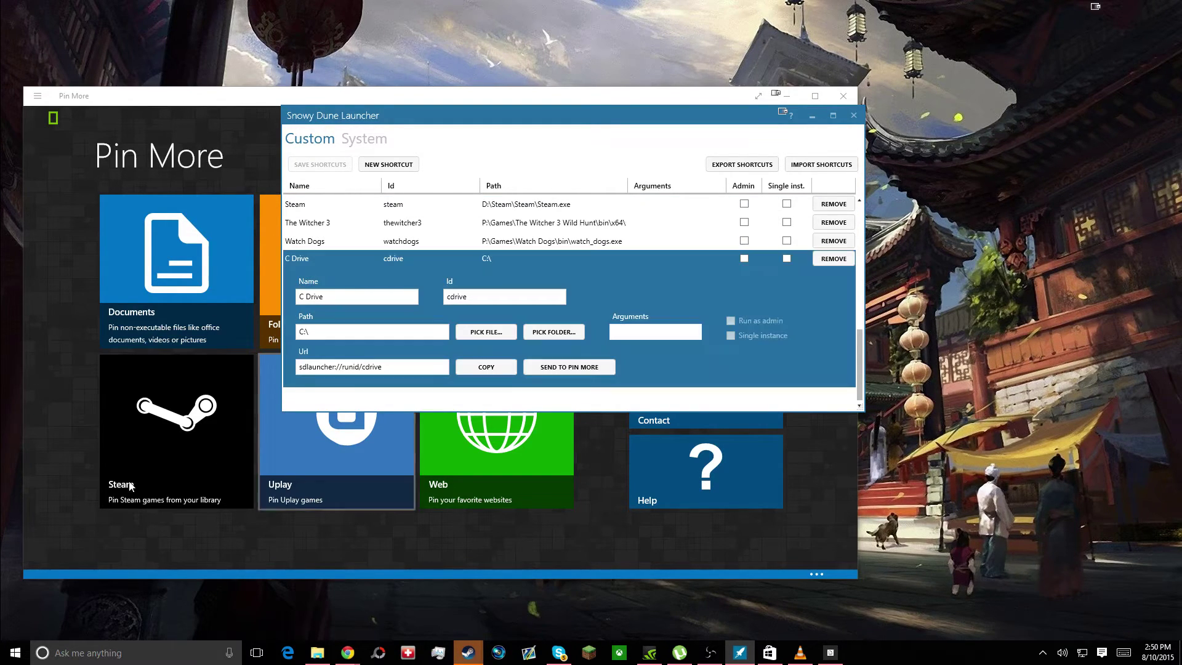
{"action": "left_click", "coordinate": [15, 653]}
{"action": "scroll", "coordinate": [238, 477], "scroll_direction": "down", "scroll_amount": 3}
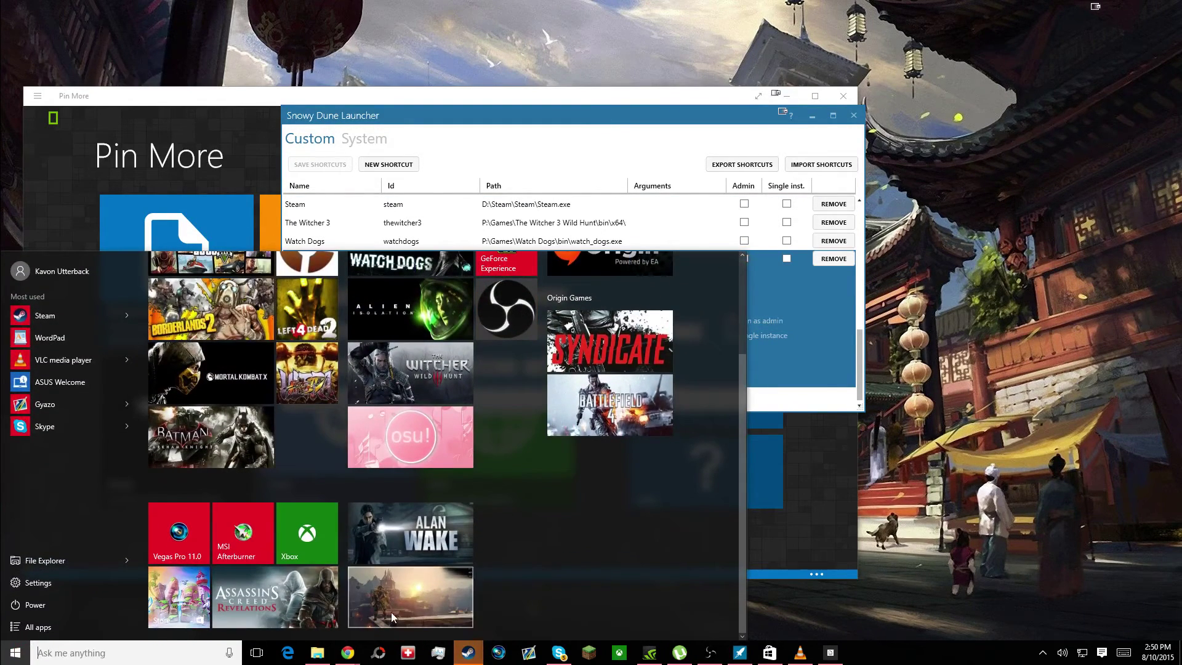
Step: Launch the C Drive tile to open WIN7 (C:) in File Explorer, then close that window
{"action": "left_click", "coordinate": [394, 597]}
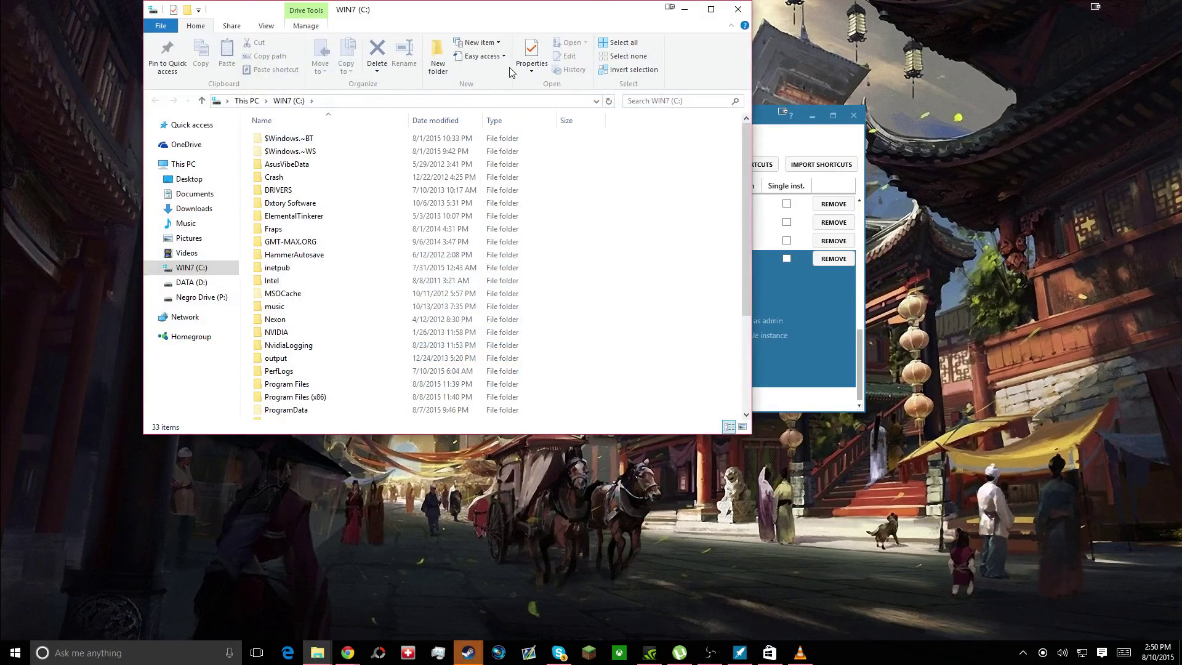
{"action": "scroll", "coordinate": [383, 232], "scroll_direction": "down", "scroll_amount": 3}
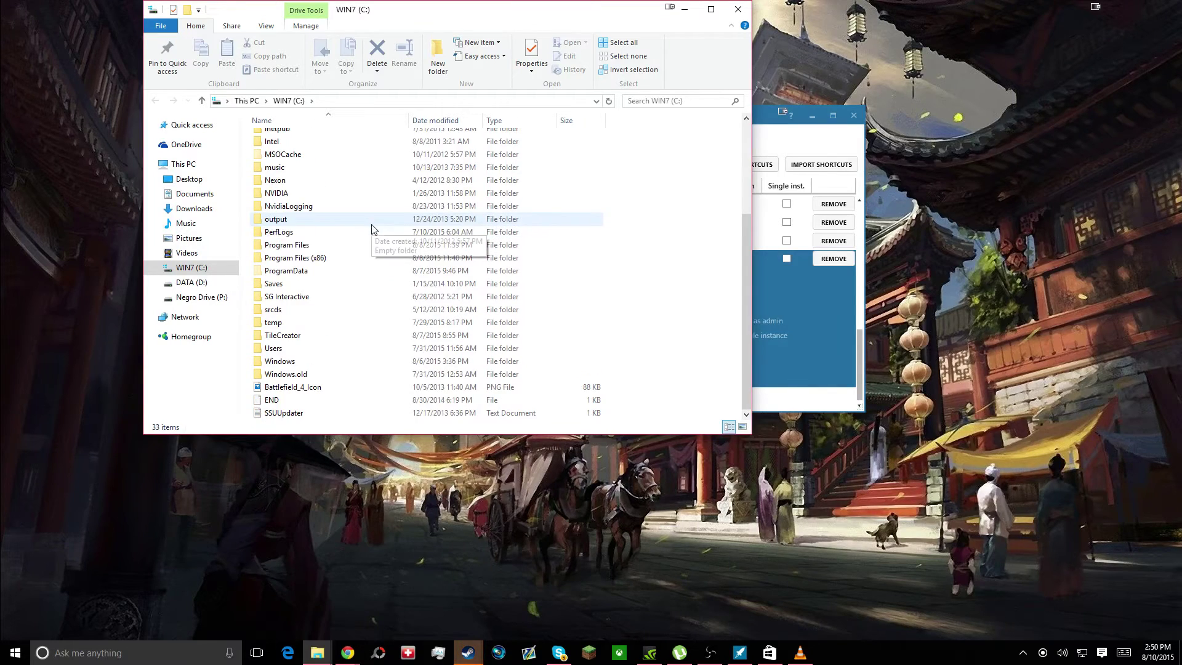
{"action": "scroll", "coordinate": [372, 228], "scroll_direction": "up", "scroll_amount": 3}
{"action": "left_click", "coordinate": [738, 9]}
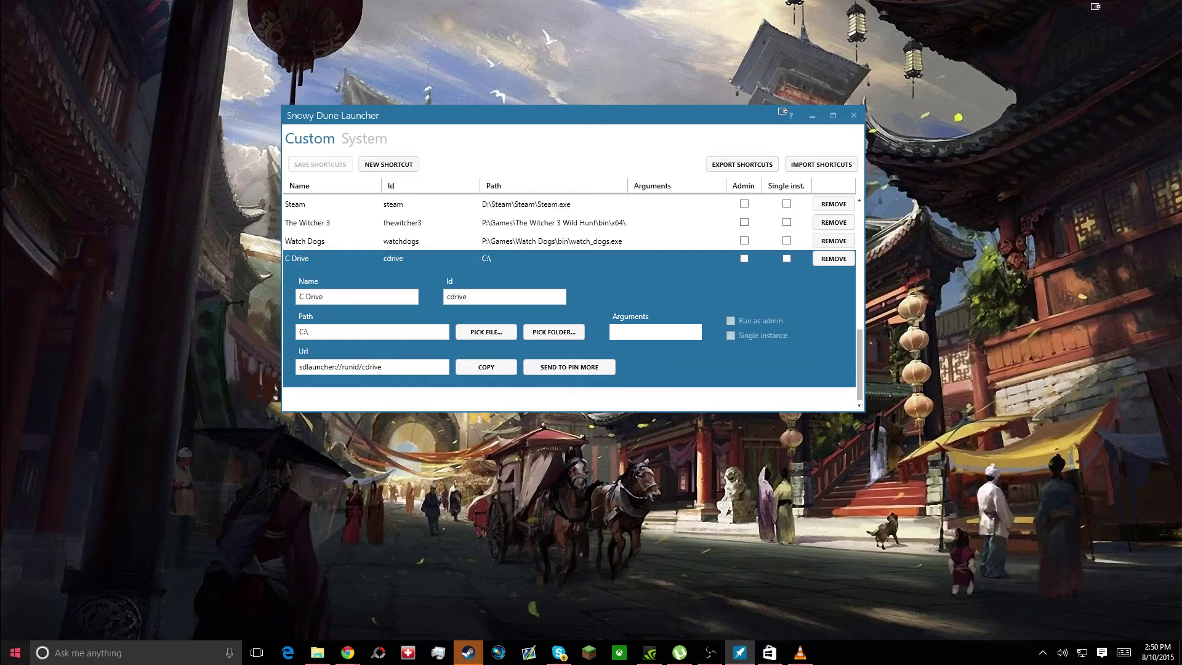
Step: Open the Start menu again to show the pinned game tiles
{"action": "left_click", "coordinate": [14, 653]}
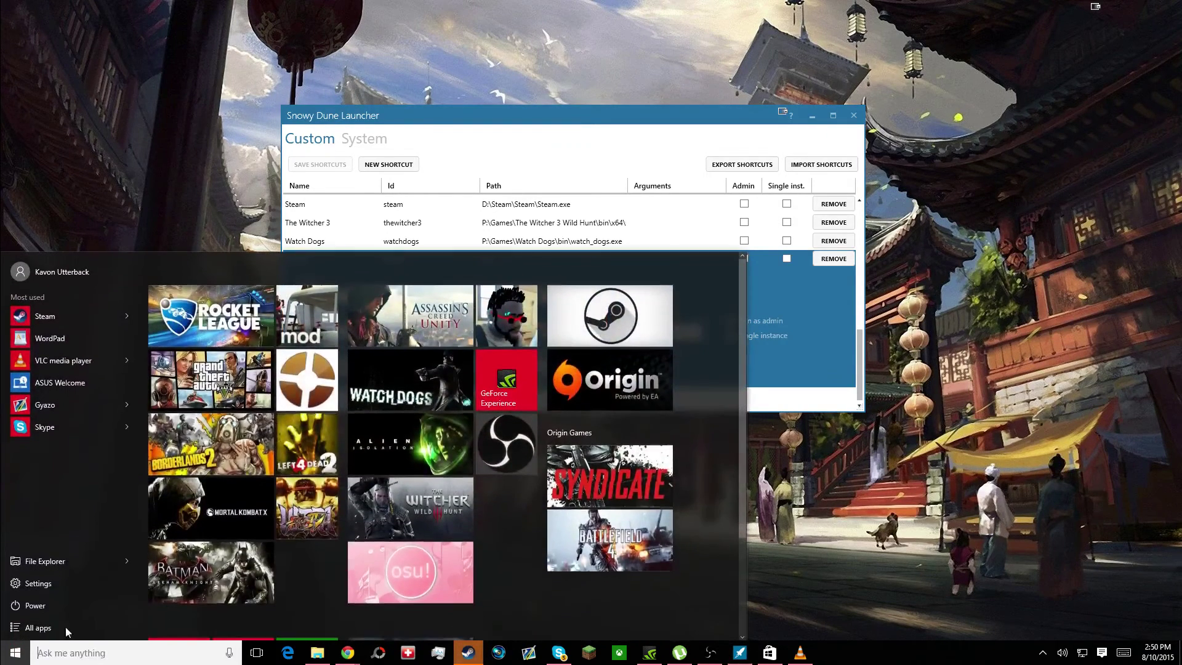